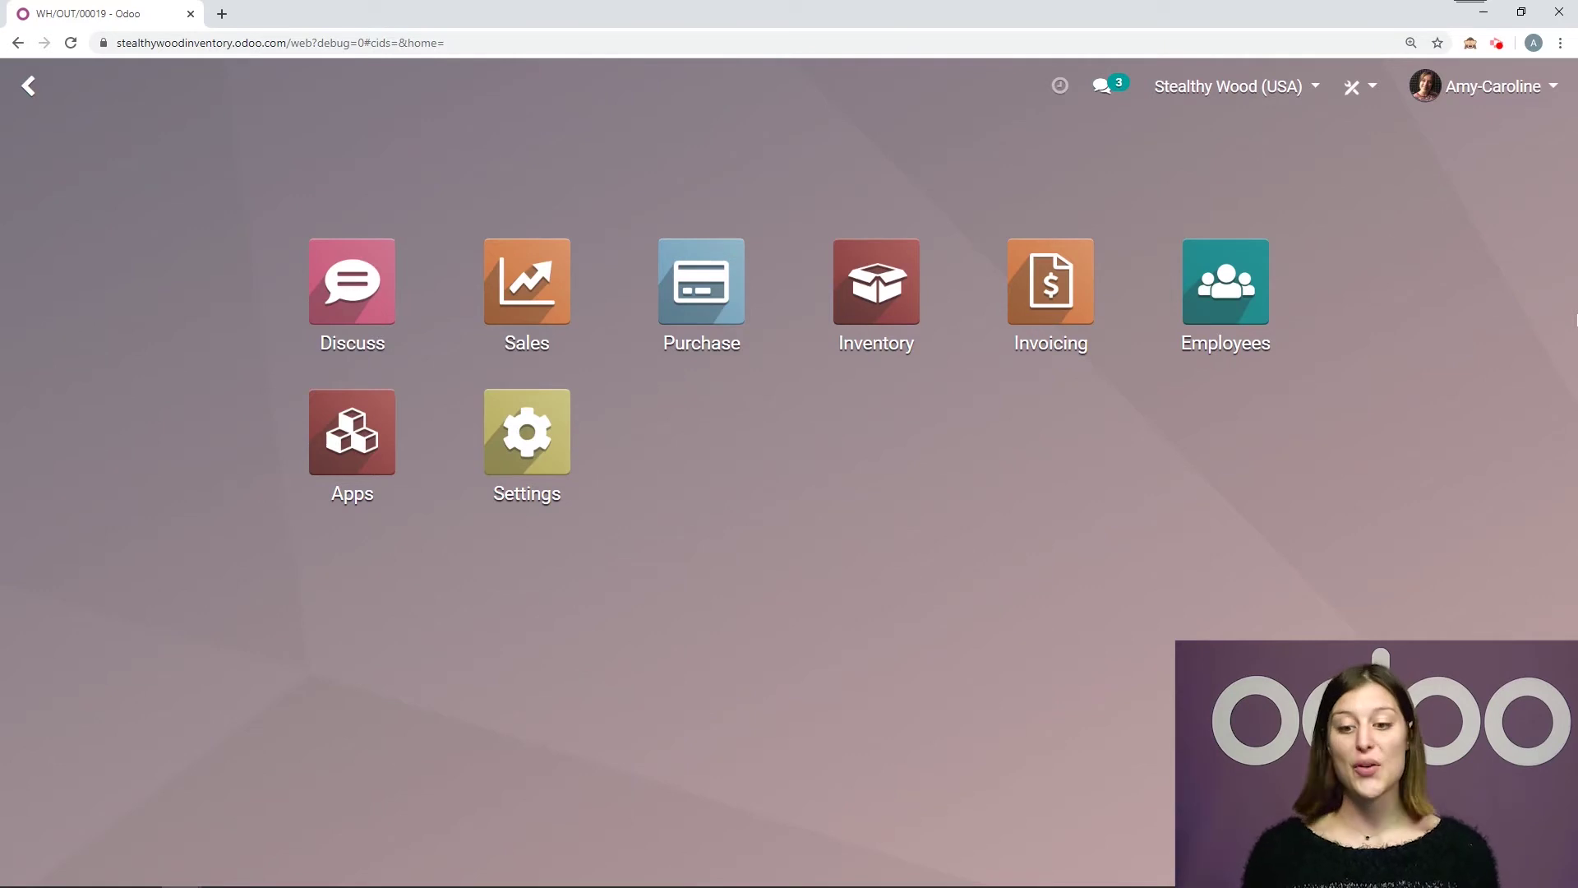
- From Inventory's product list, search for 'mug' and open the Stealthy Wood Mug record
{"action": "left_click", "coordinate": [900, 319]}
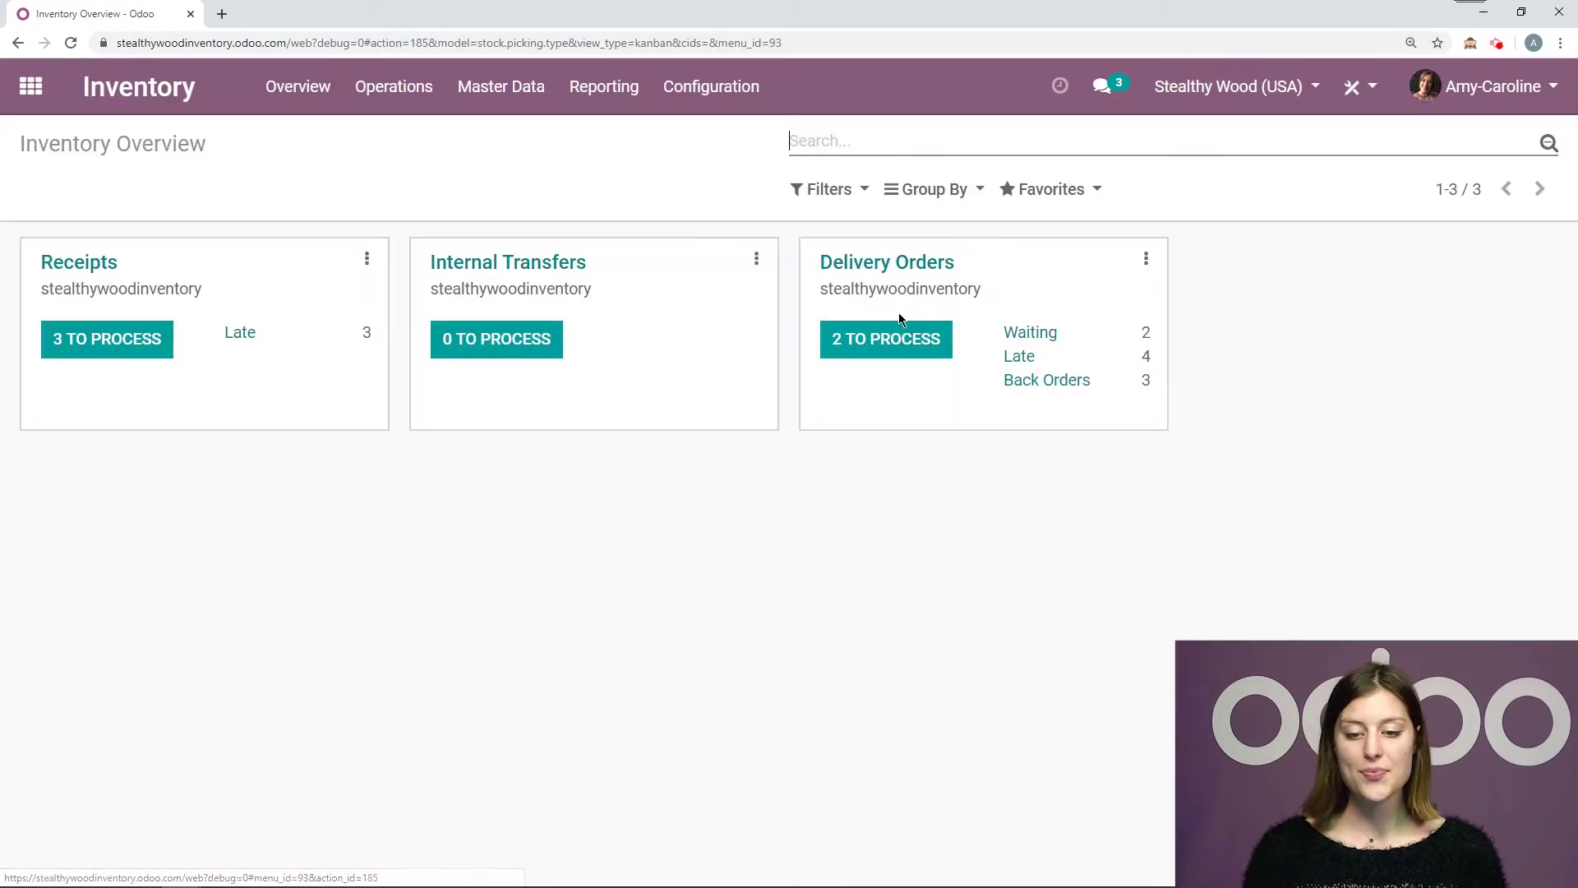
{"action": "left_click", "coordinate": [500, 86]}
{"action": "left_click", "coordinate": [510, 139]}
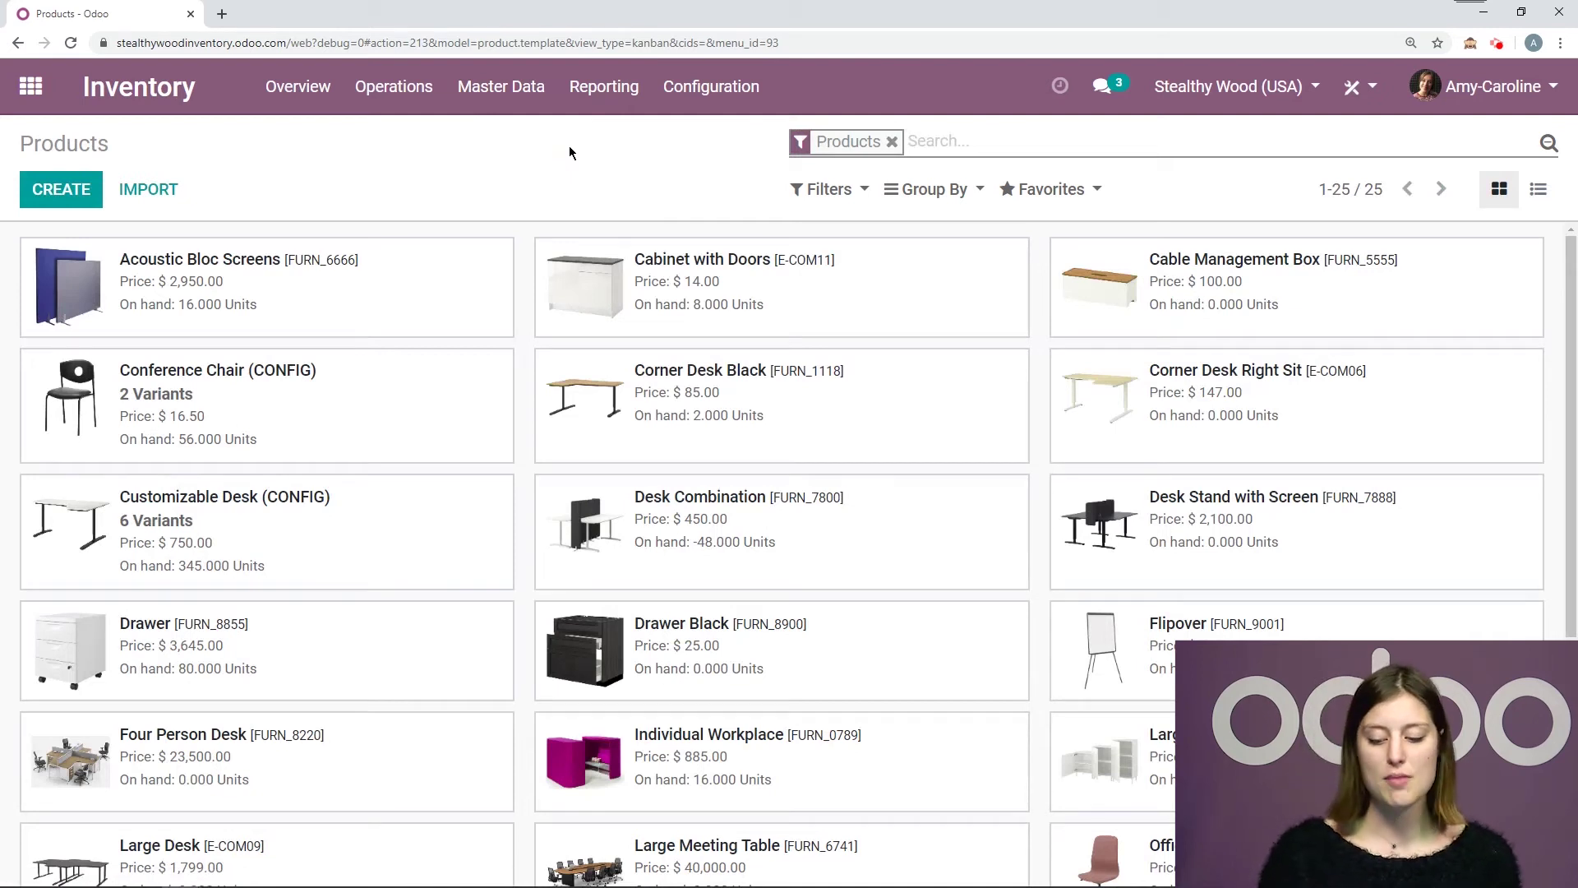
{"action": "type", "text": "mug"}
{"action": "key", "text": "Return"}
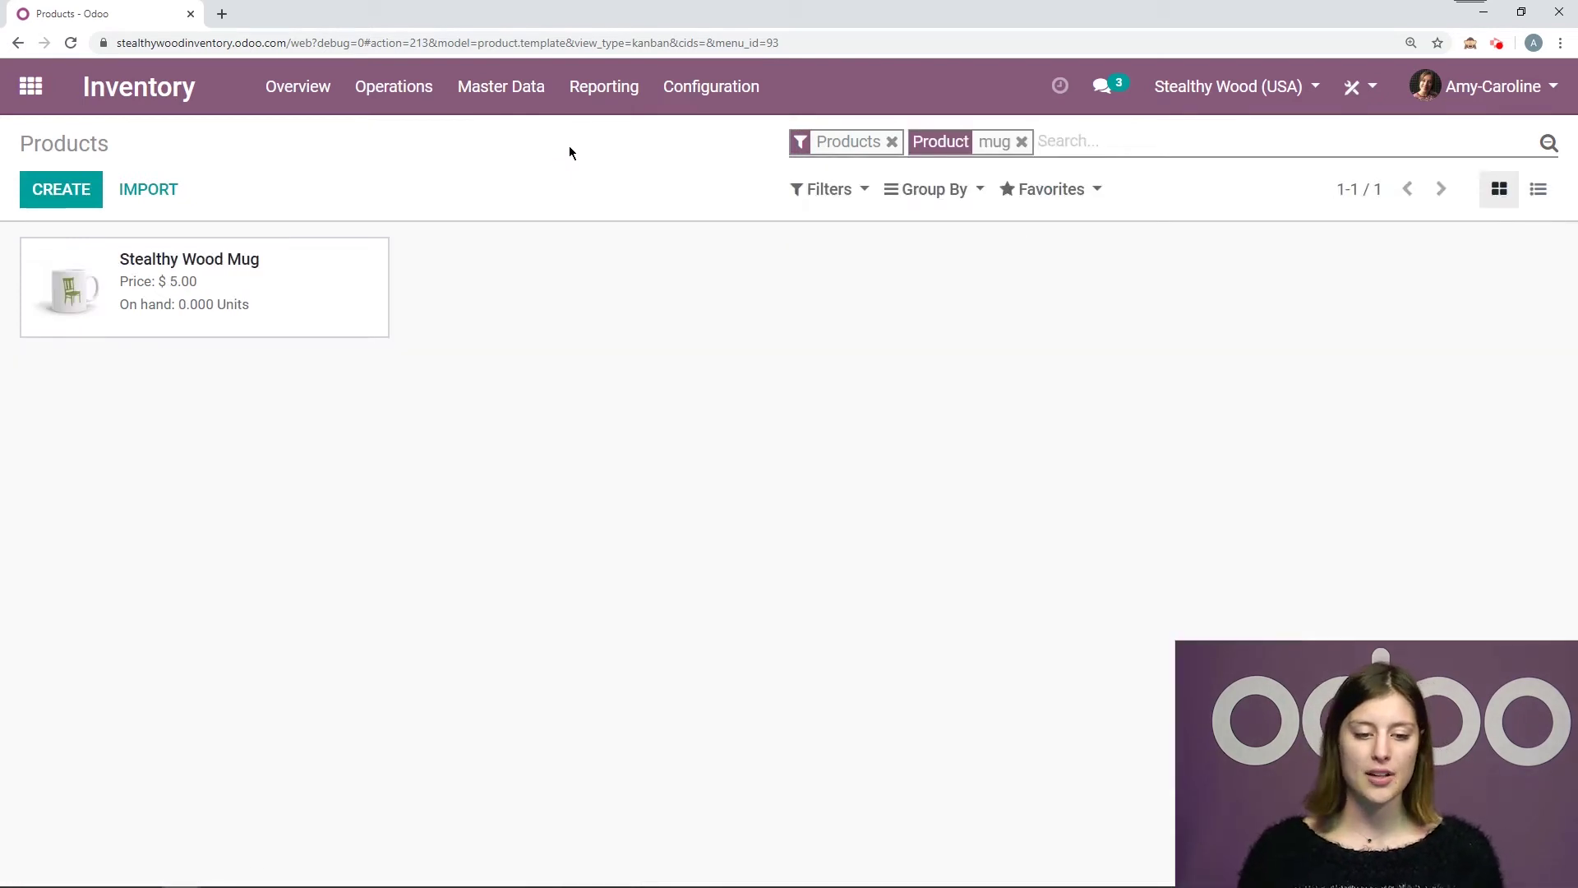
{"action": "left_click", "coordinate": [349, 310]}
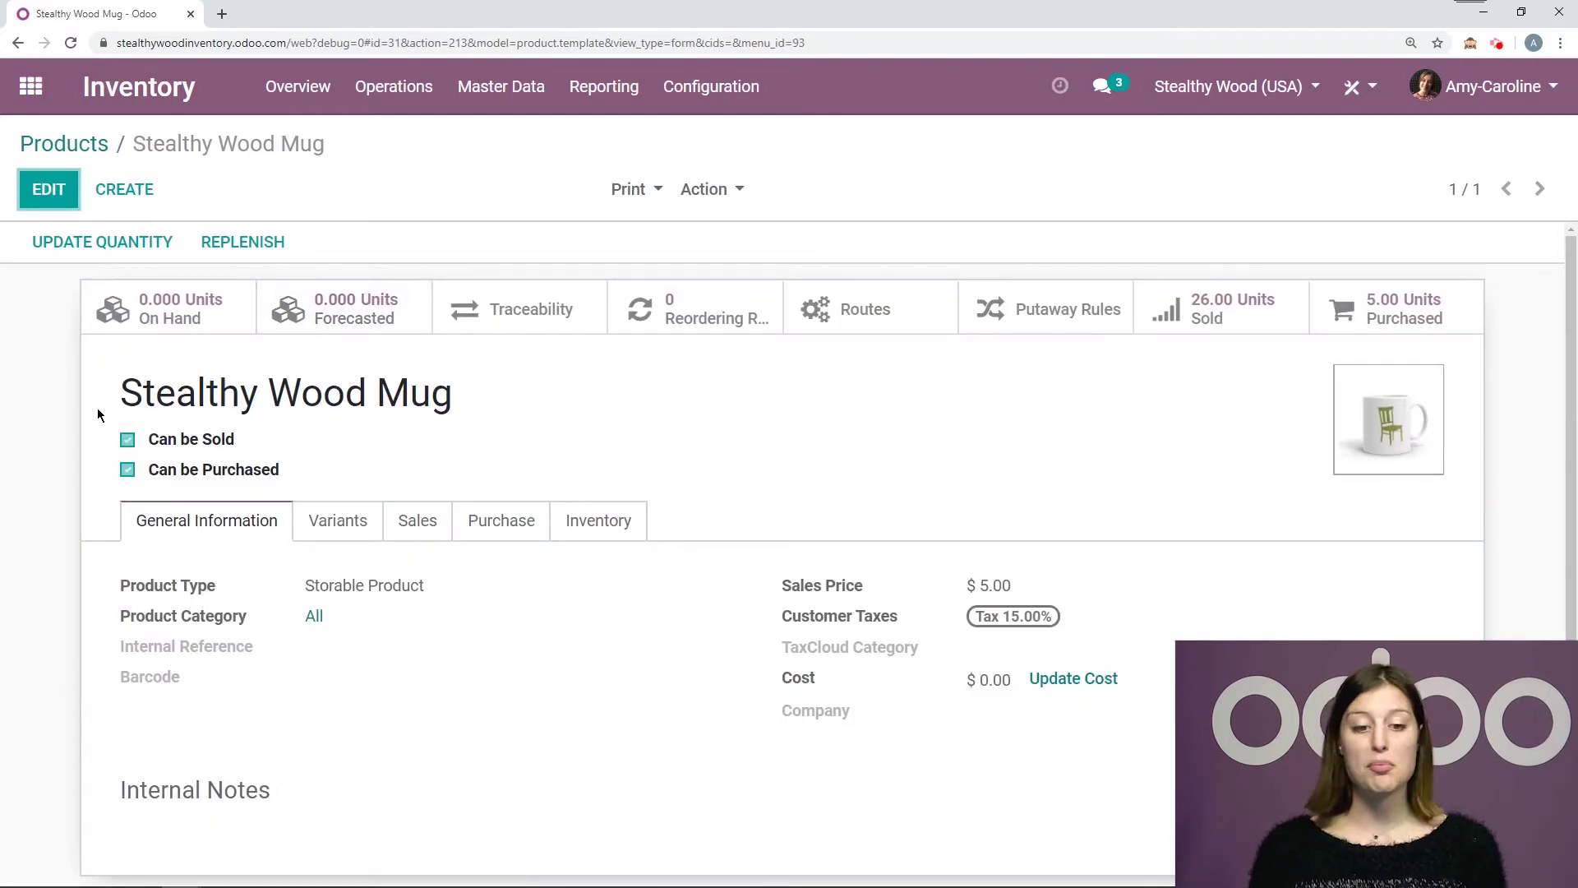
- Add a new quantity line at location WH/Stock with 11 units on hand and save it
{"action": "left_click", "coordinate": [149, 247]}
{"action": "left_click", "coordinate": [84, 179]}
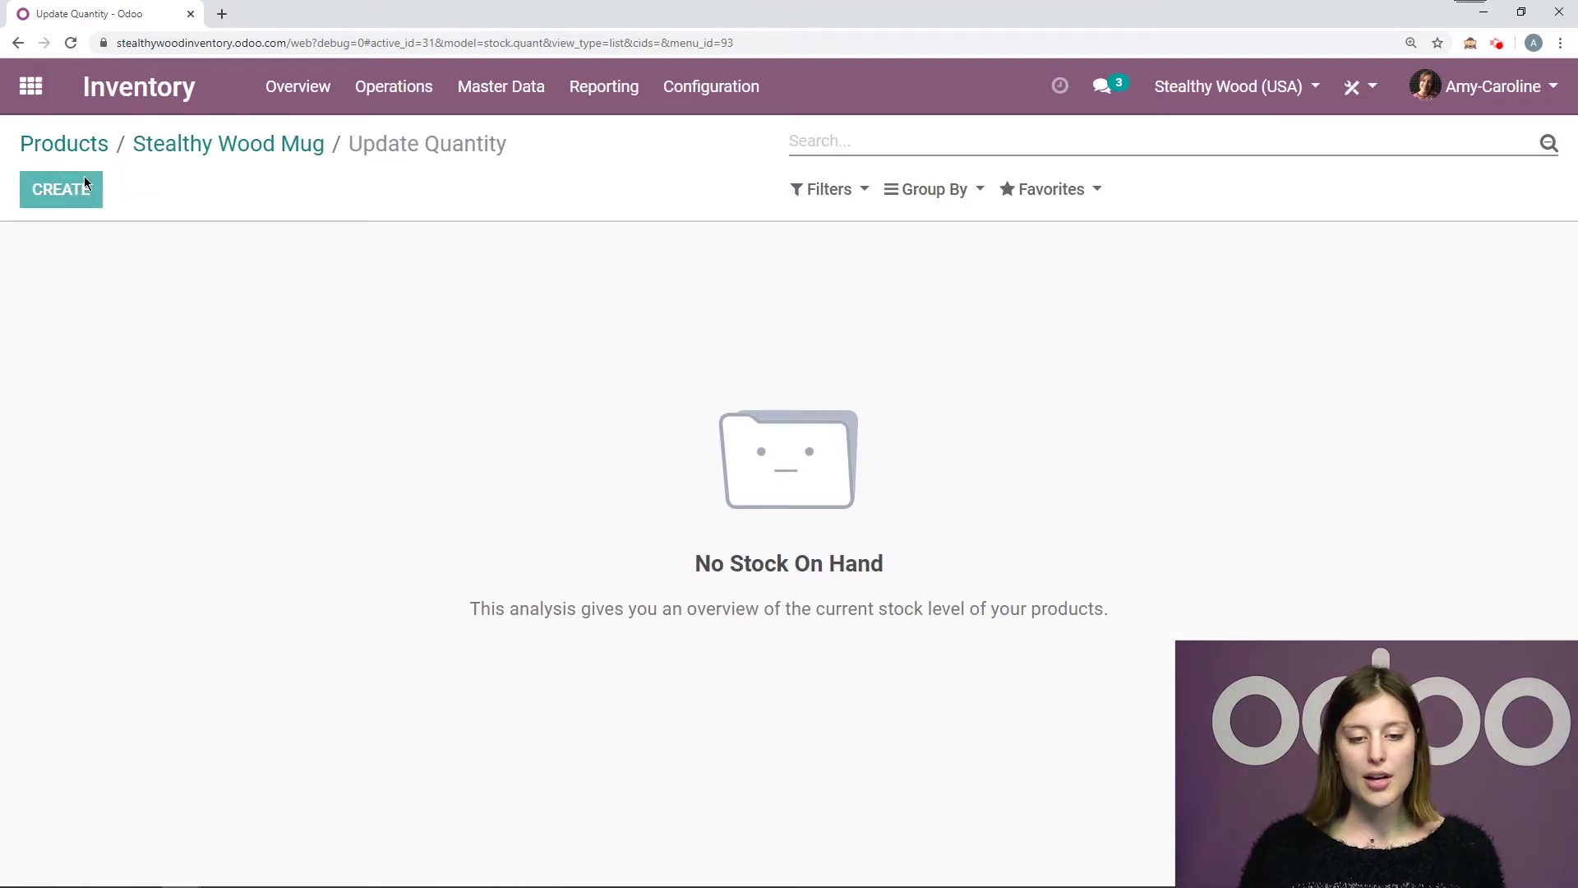
{"action": "left_click", "coordinate": [690, 296]}
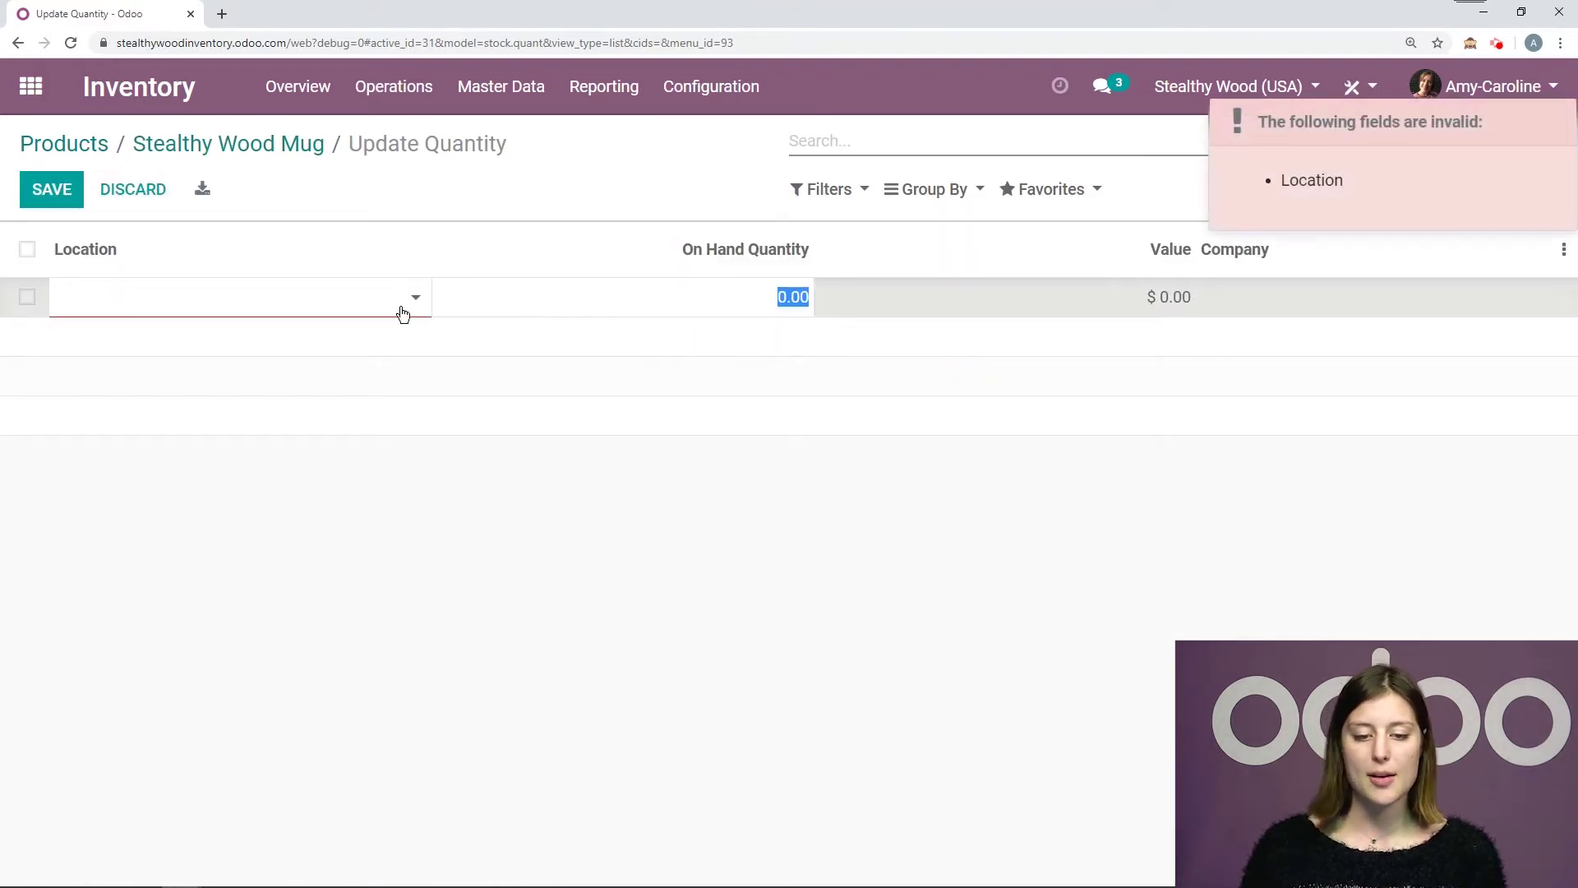
{"action": "left_click", "coordinate": [335, 304]}
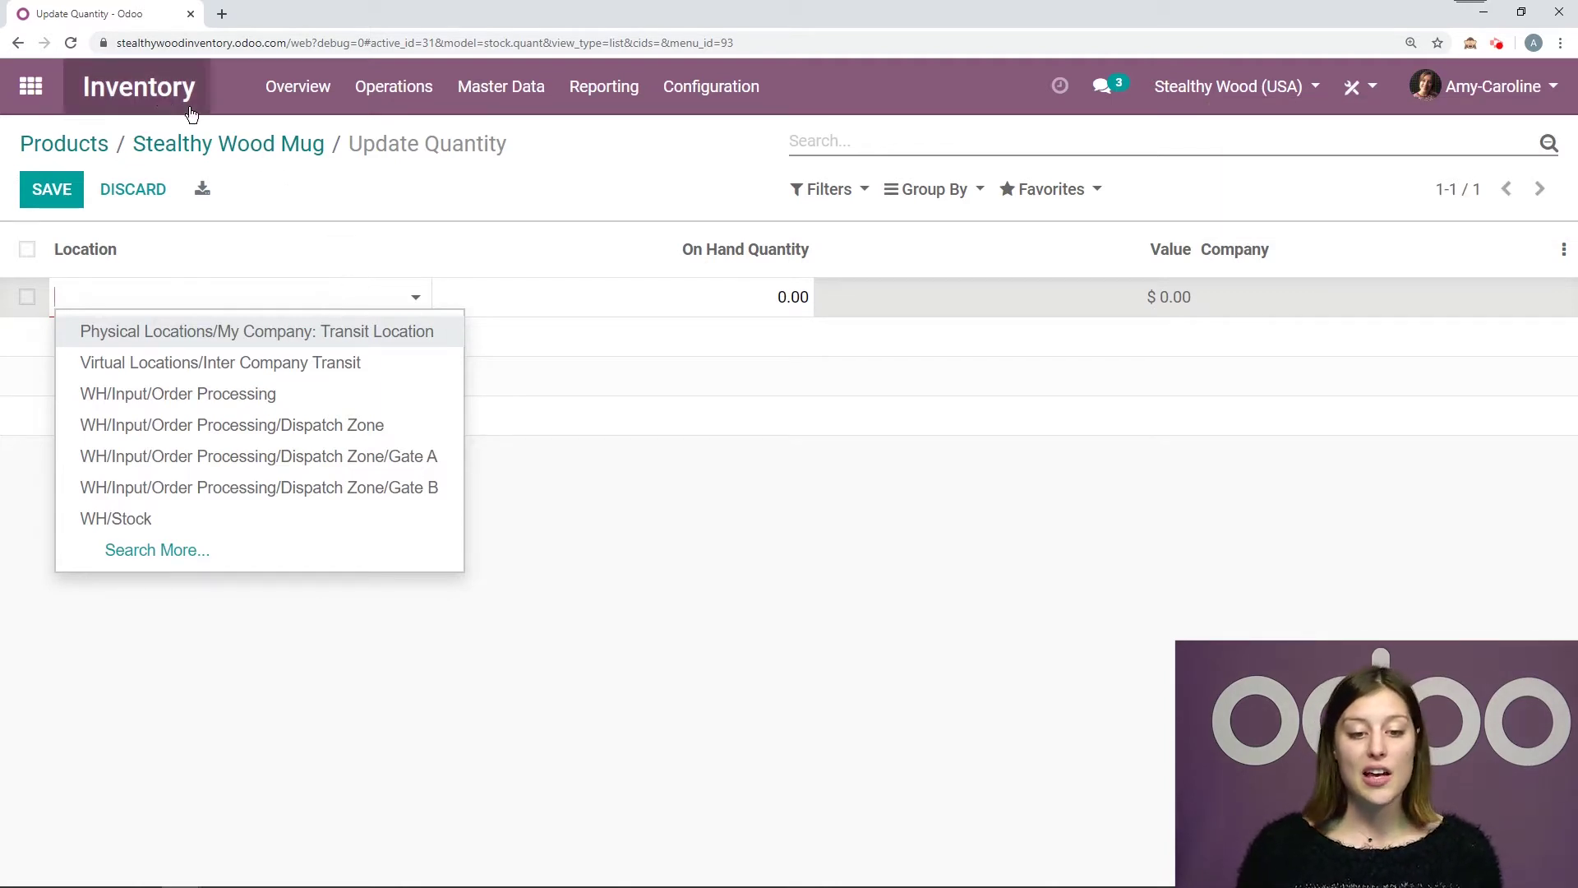
{"action": "left_click", "coordinate": [732, 93]}
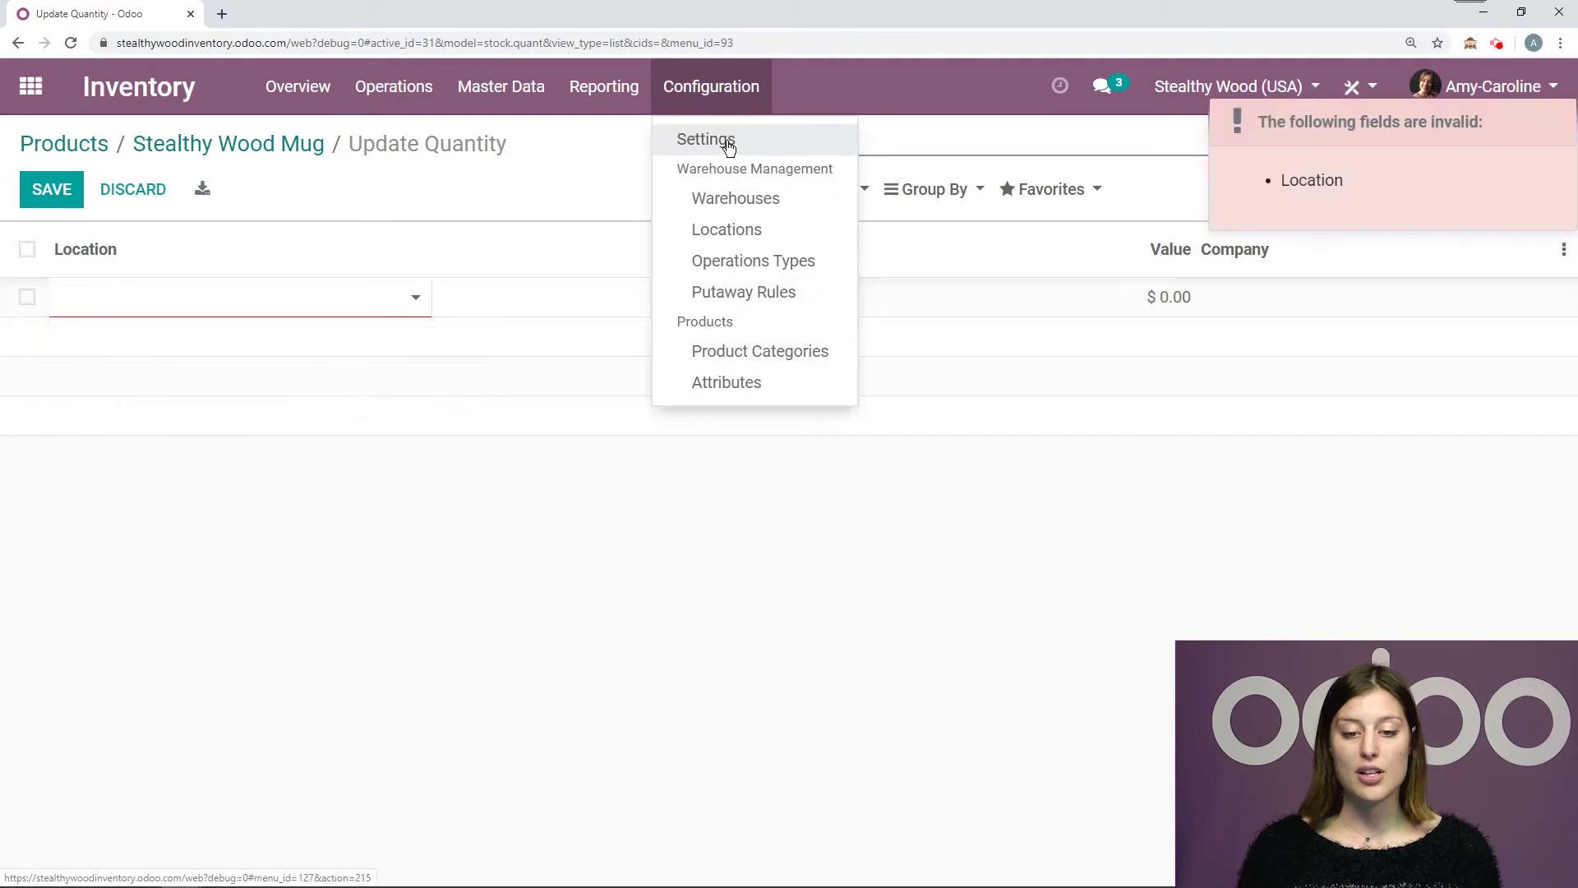
{"action": "left_click", "coordinate": [593, 165]}
{"action": "left_click", "coordinate": [312, 304]}
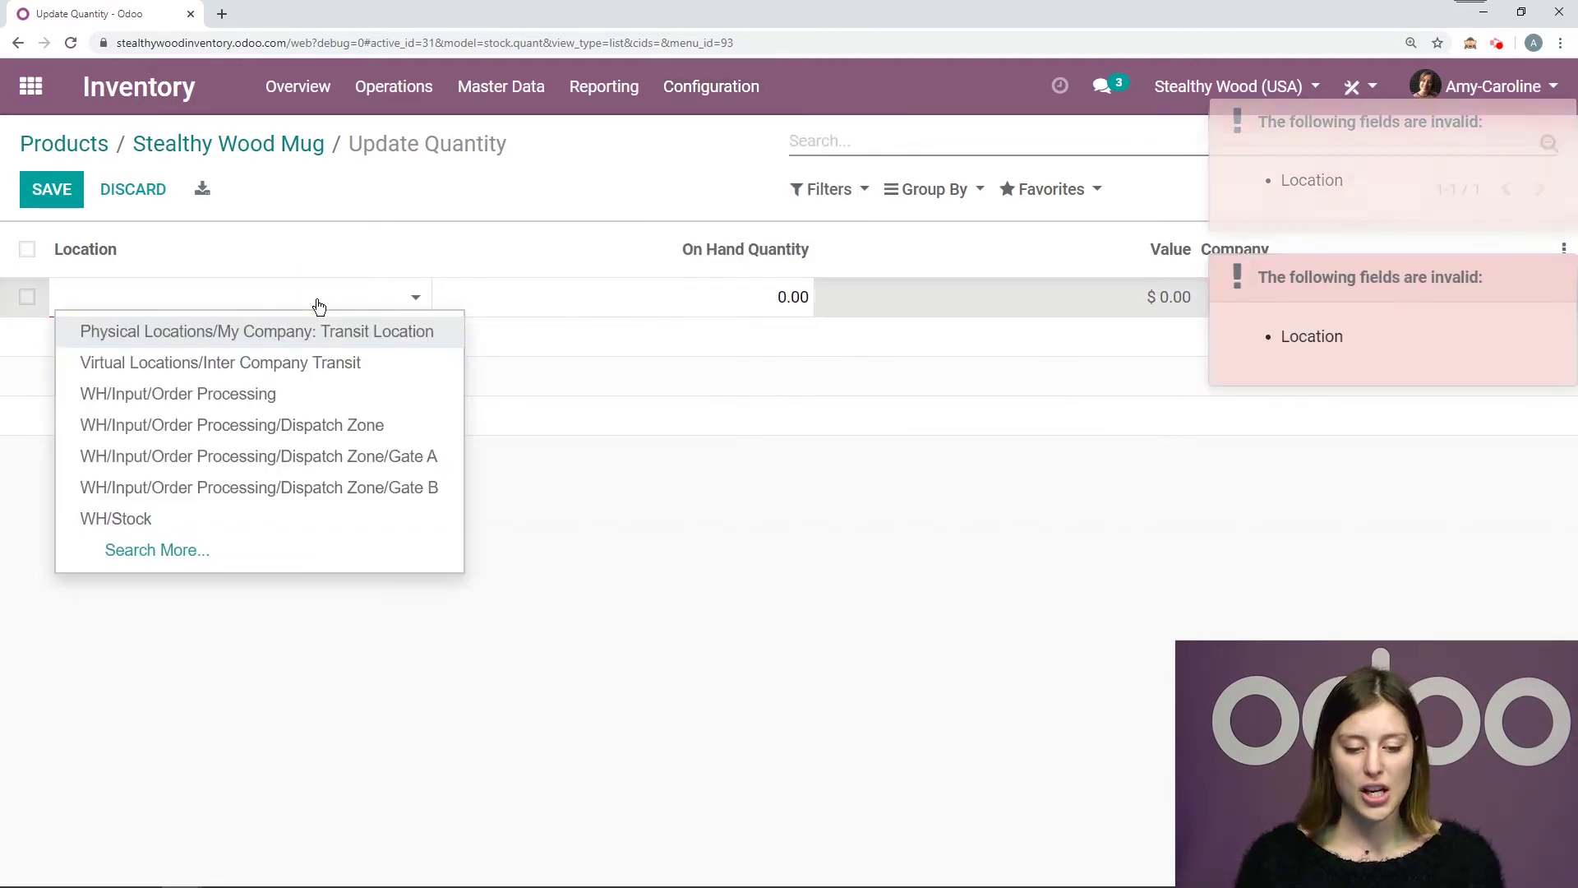
{"action": "left_click", "coordinate": [156, 519]}
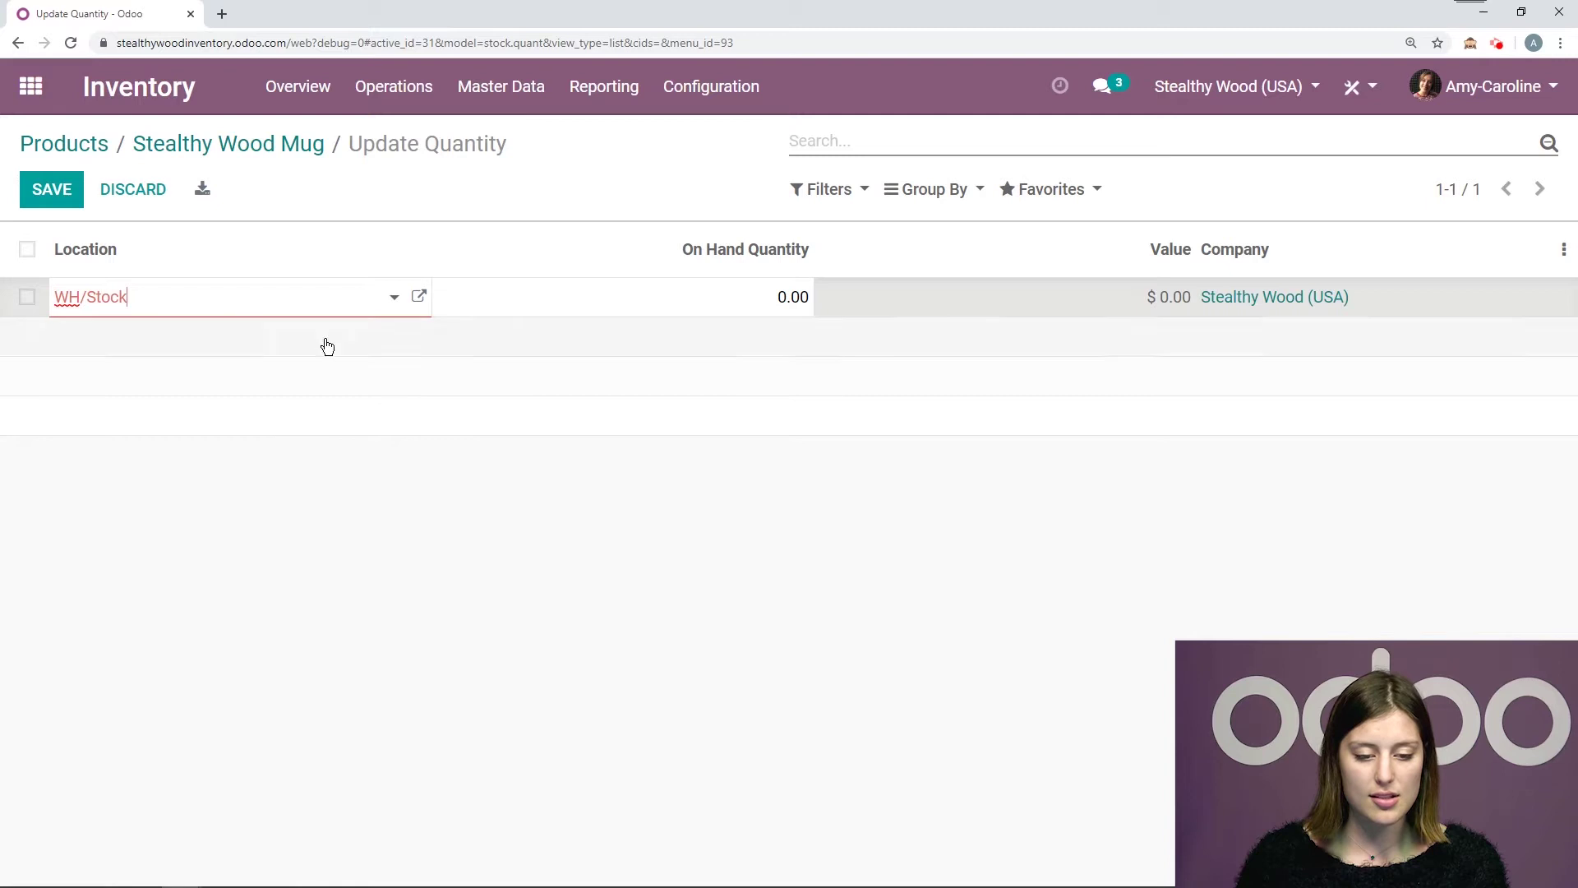
{"action": "left_click", "coordinate": [738, 302]}
{"action": "type", "text": "11"}
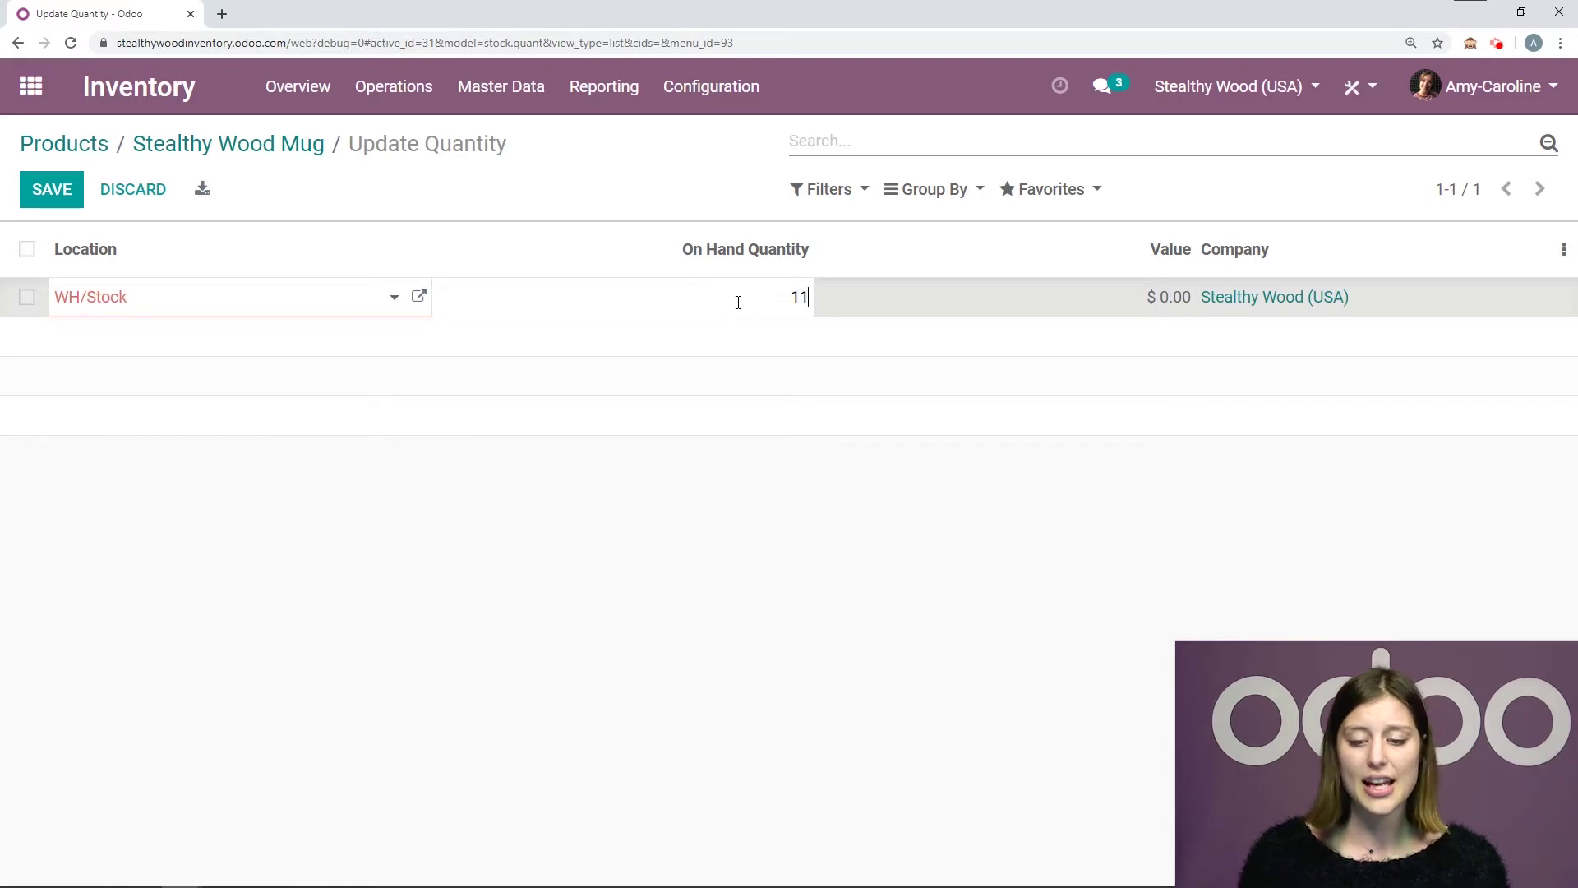
{"action": "left_click", "coordinate": [33, 188]}
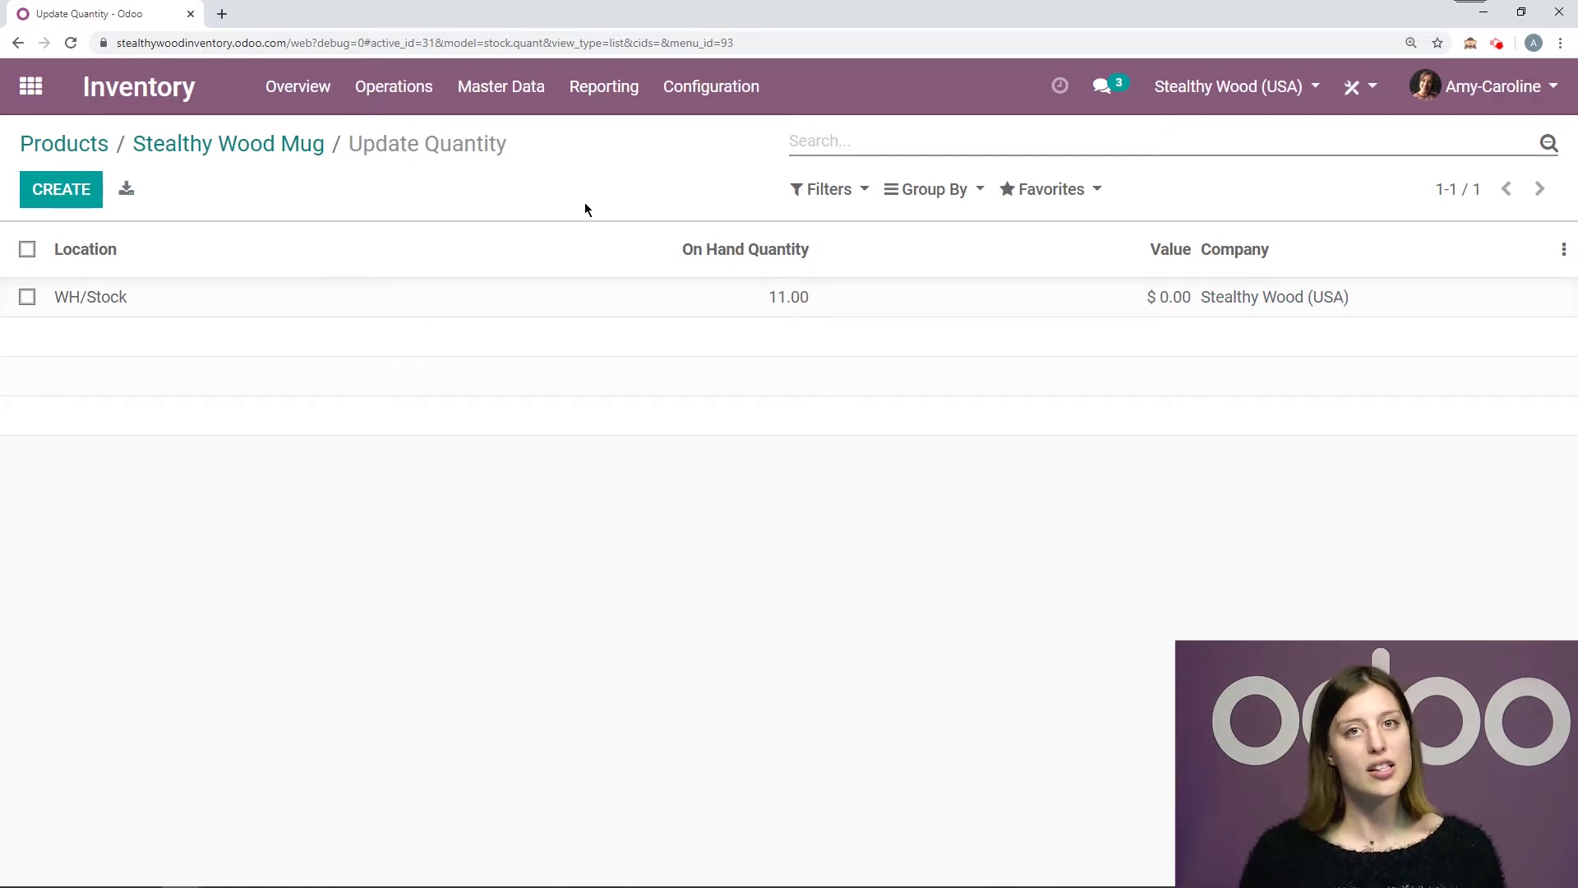
- Return to Stealthy Wood Mug and expand its Traceability moves to see all seven done moves
{"action": "left_click", "coordinate": [303, 158]}
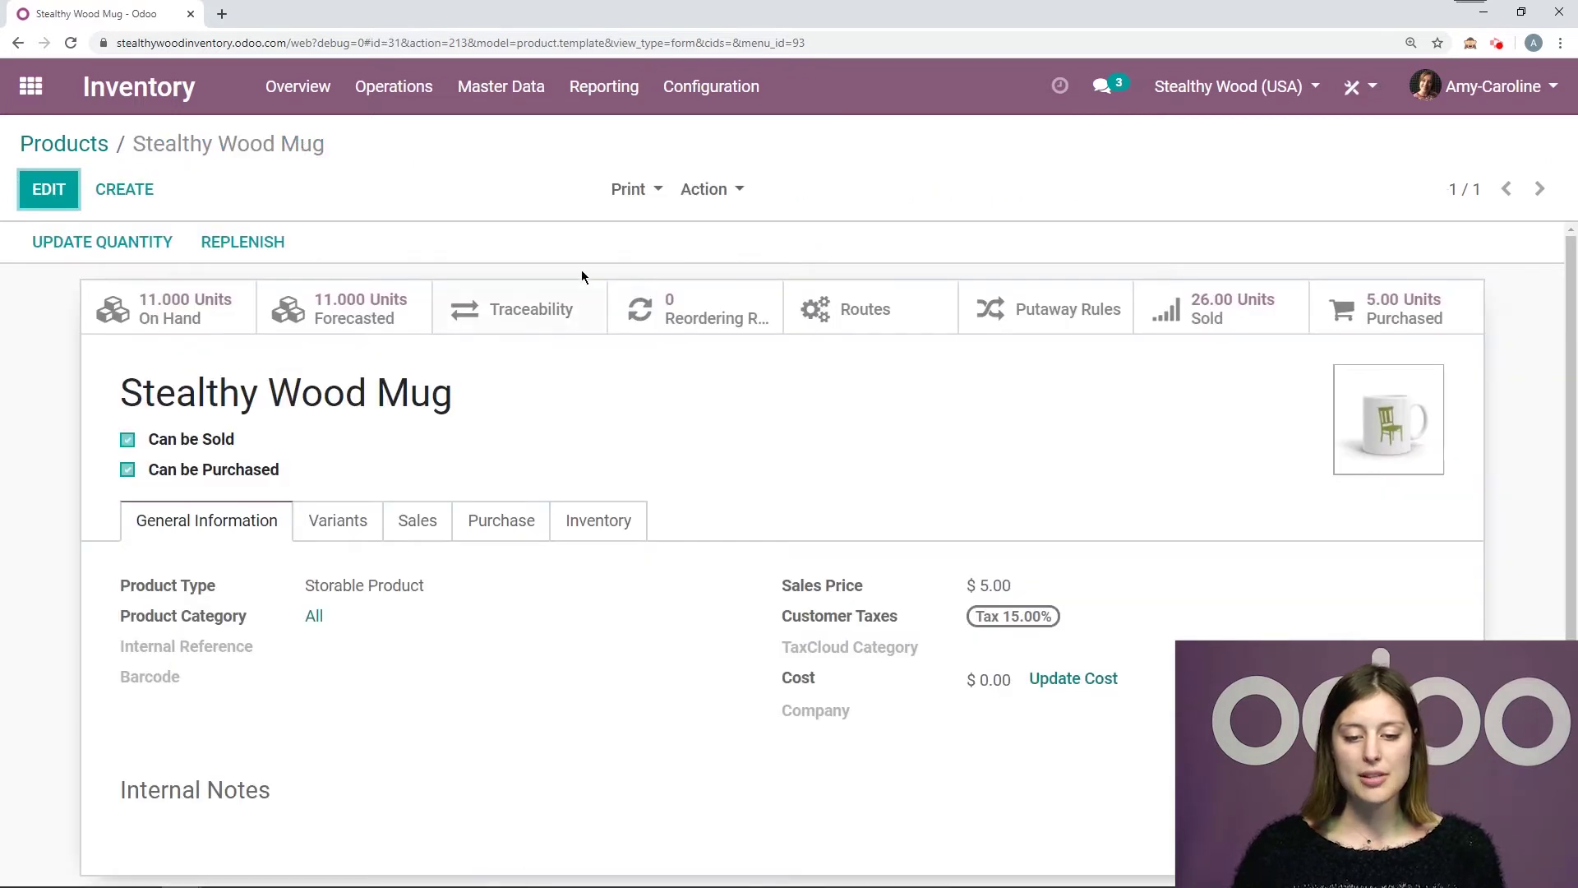
{"action": "left_click", "coordinate": [541, 327]}
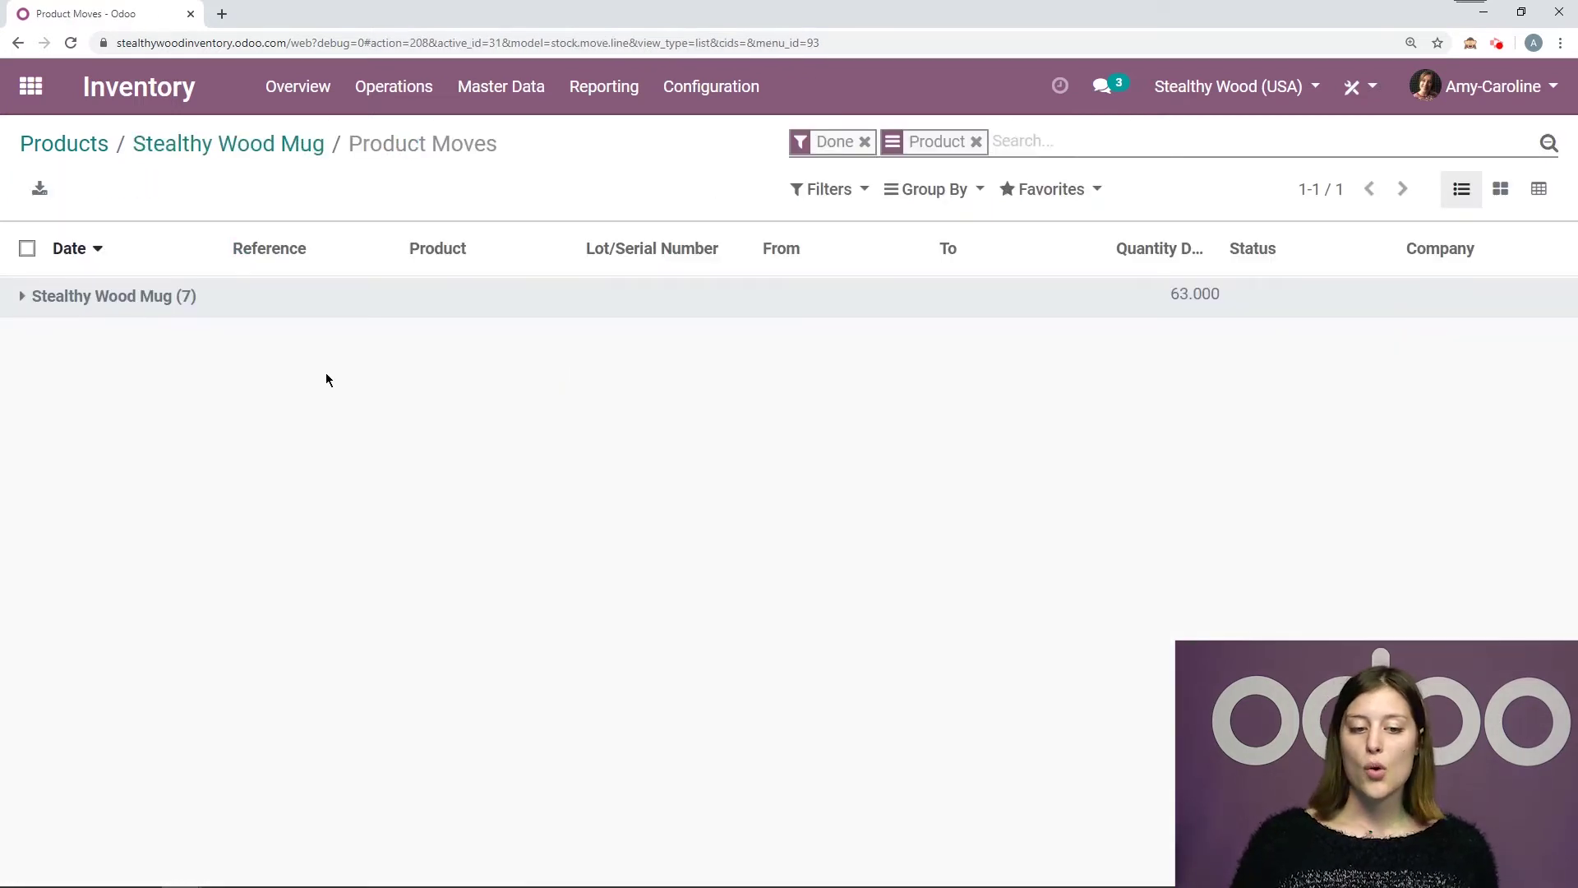
{"action": "left_click", "coordinate": [111, 311]}
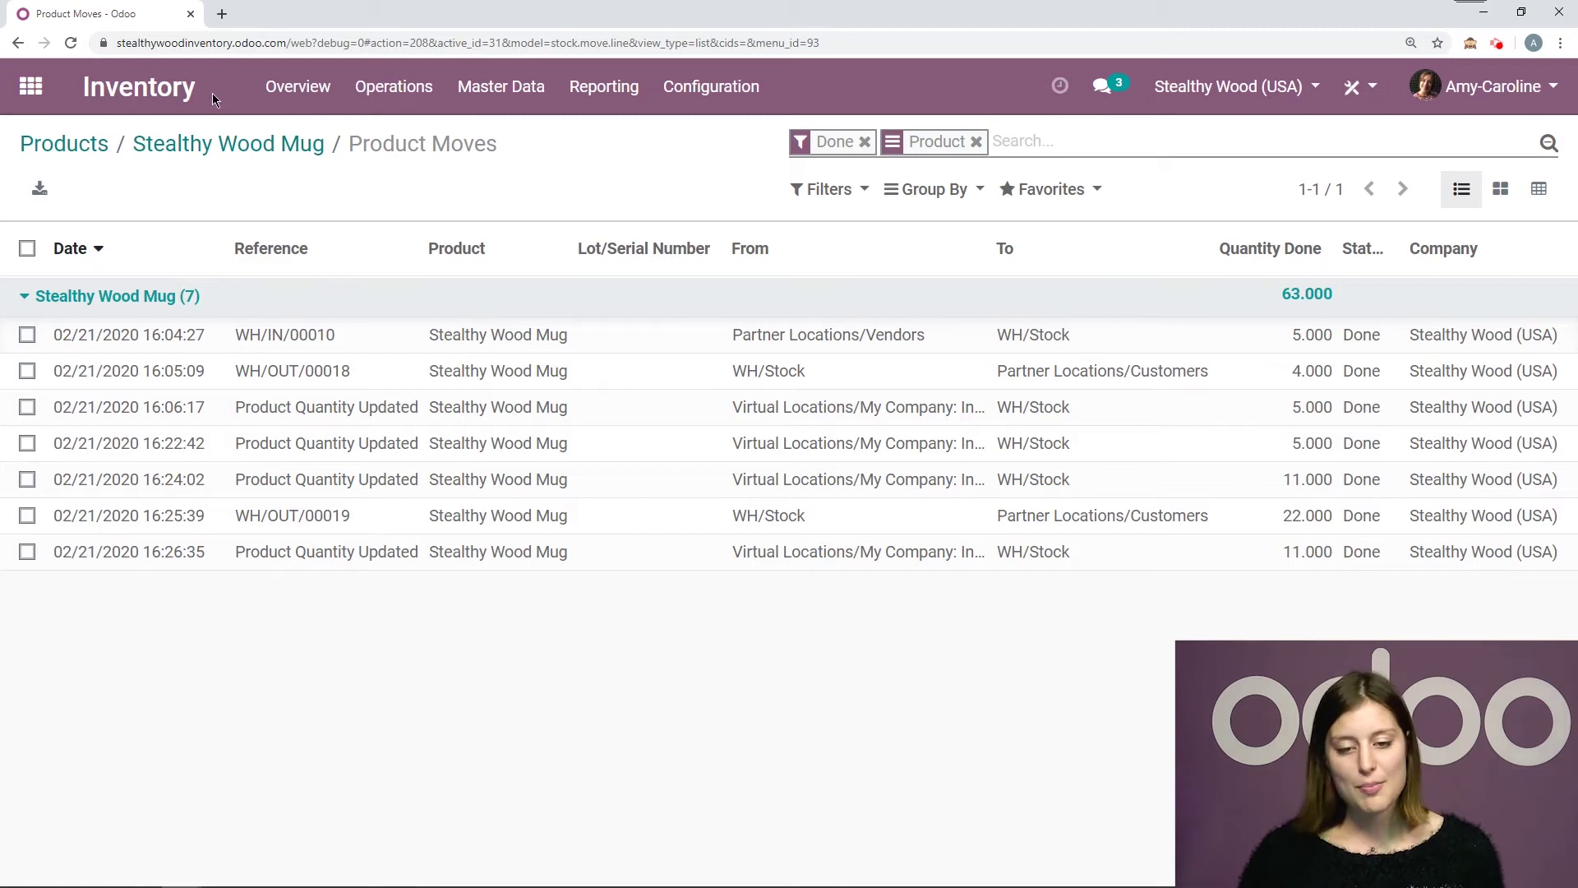
- Browse all product moves (Large Cabinet group), then go to Operations > Inventory Adjustments
{"action": "left_click", "coordinate": [603, 92]}
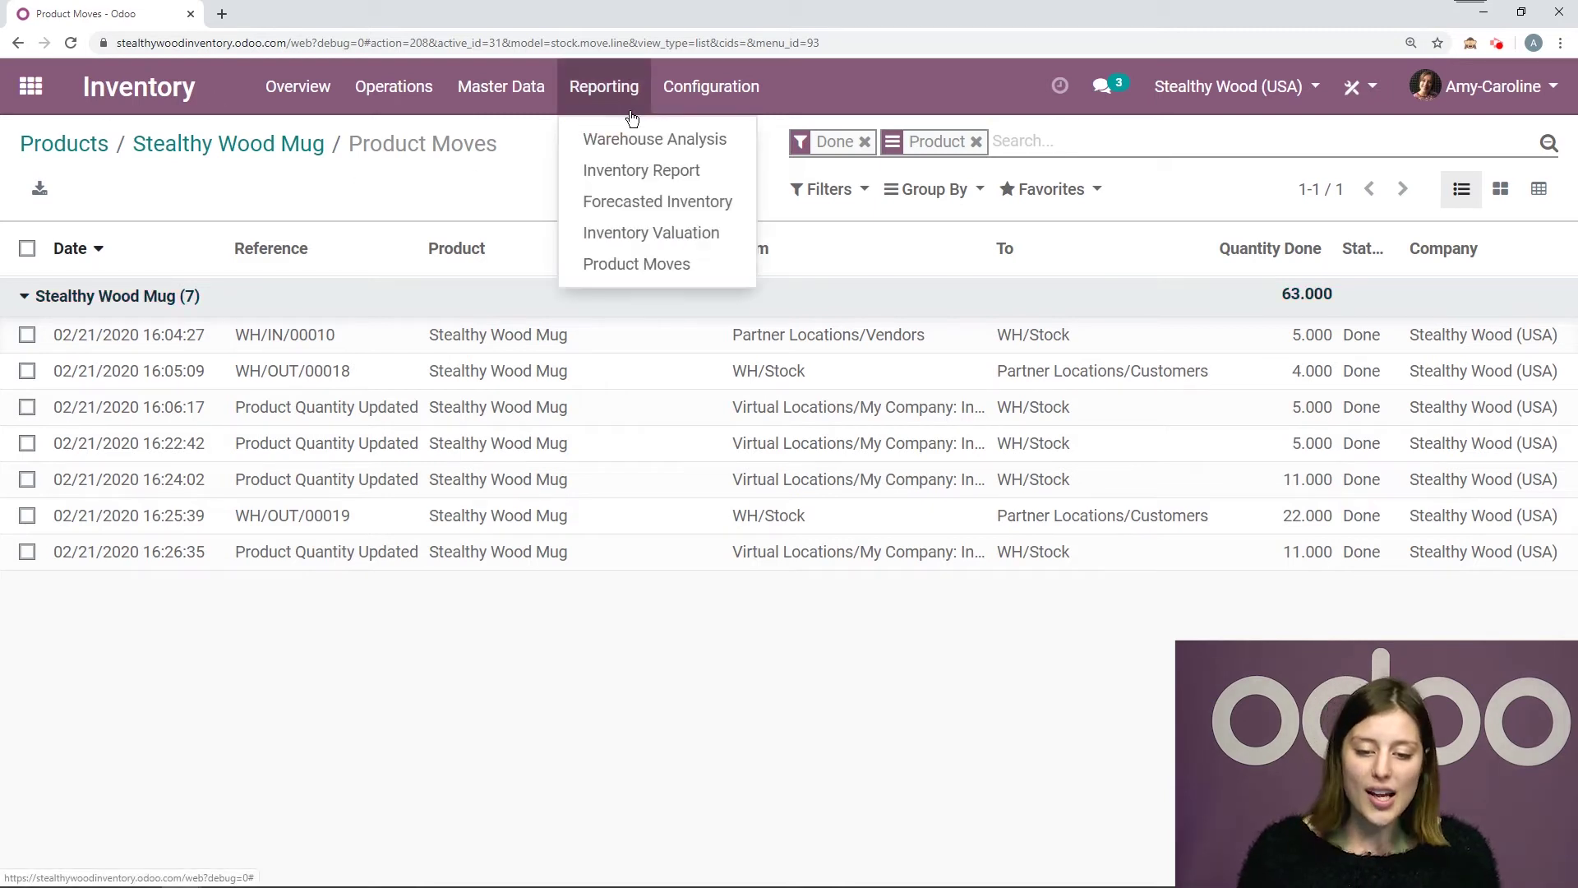
{"action": "left_click", "coordinate": [681, 273]}
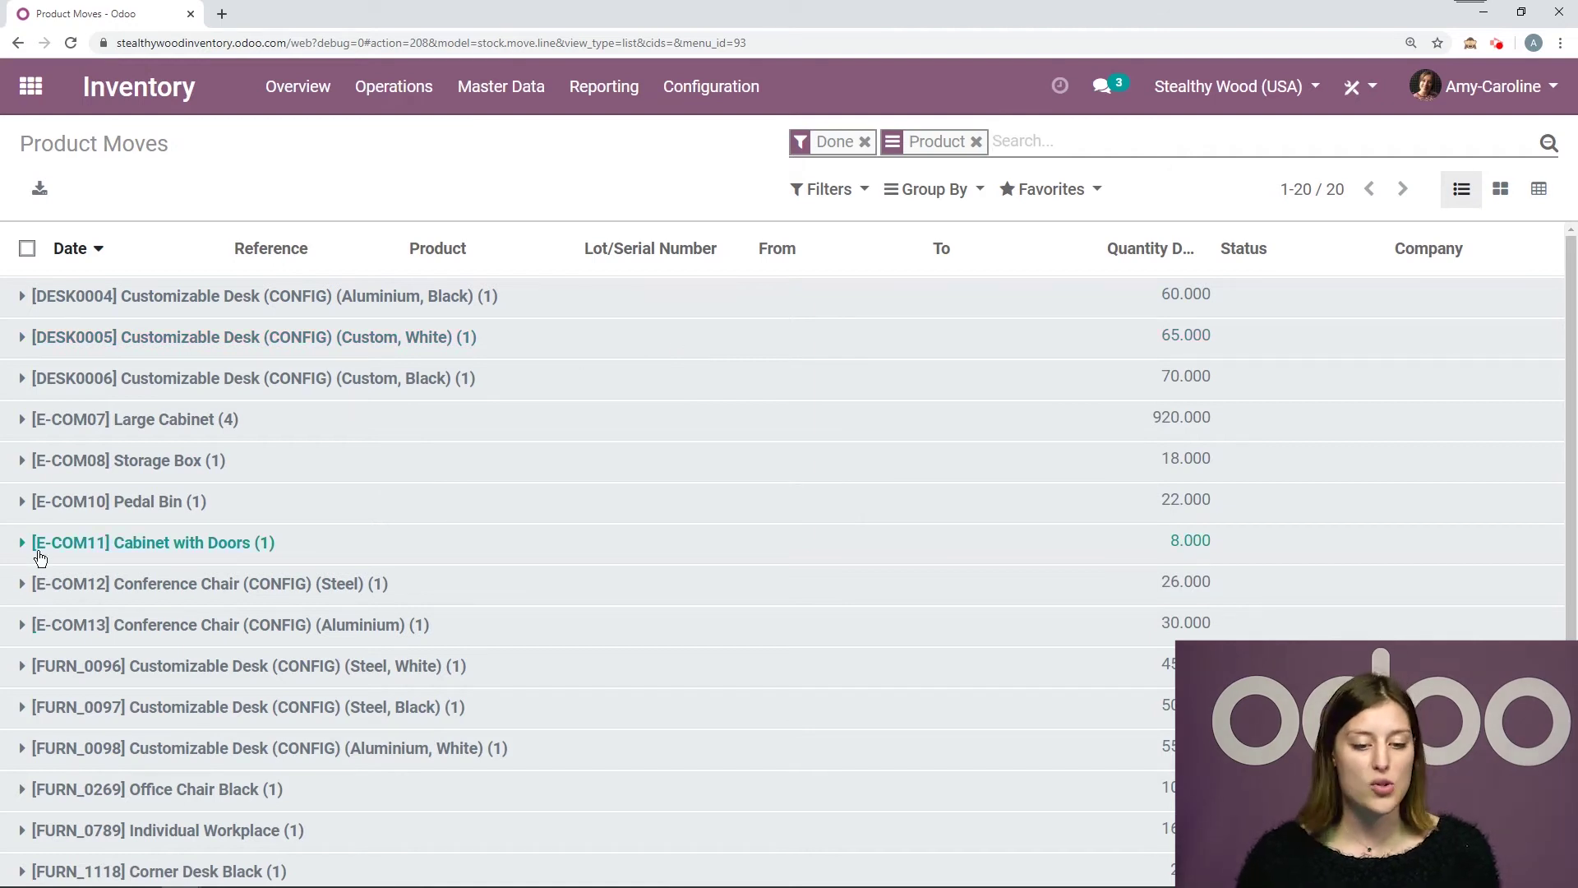
{"action": "left_click", "coordinate": [182, 417]}
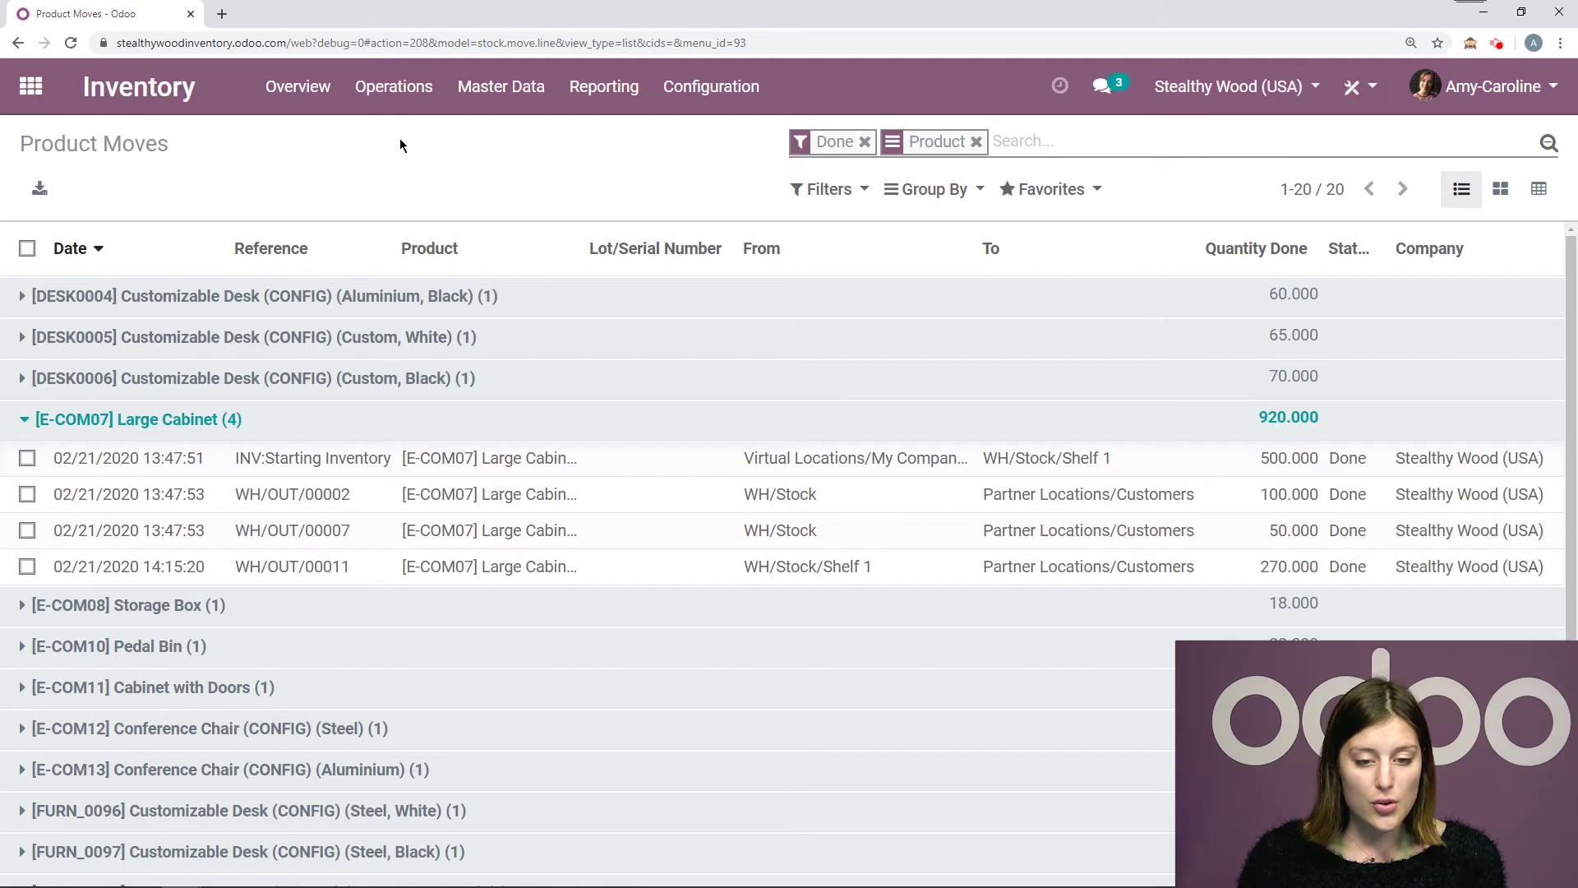
{"action": "left_click", "coordinate": [378, 95]}
{"action": "left_click", "coordinate": [388, 173]}
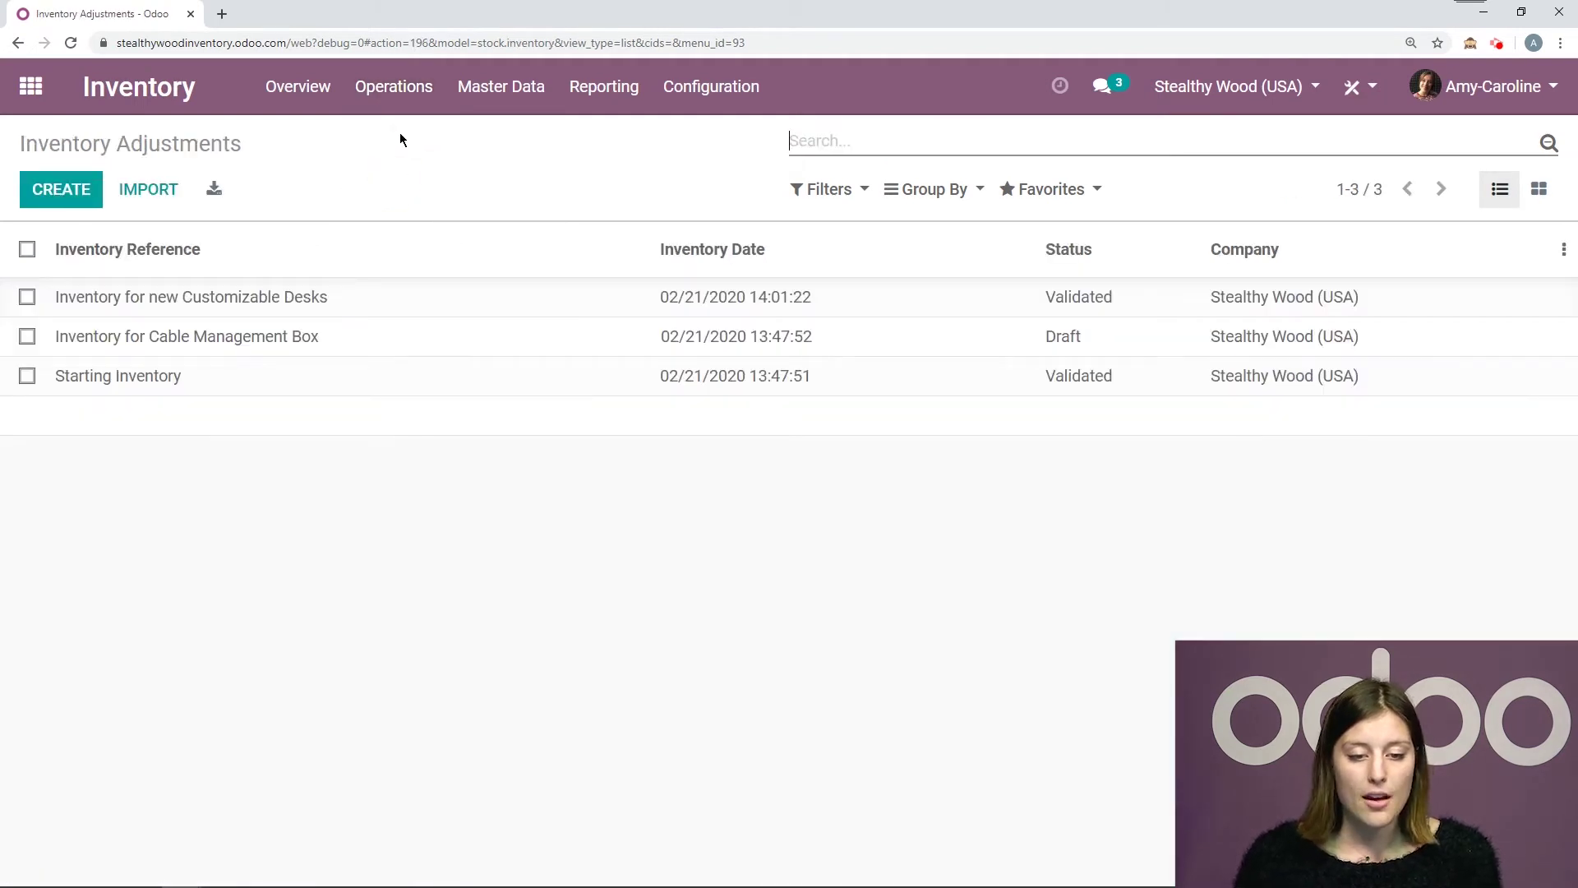
- Create an adjustment referenced 'Annual Inventory' limited to WH/Stock and start the count
{"action": "left_click", "coordinate": [53, 191]}
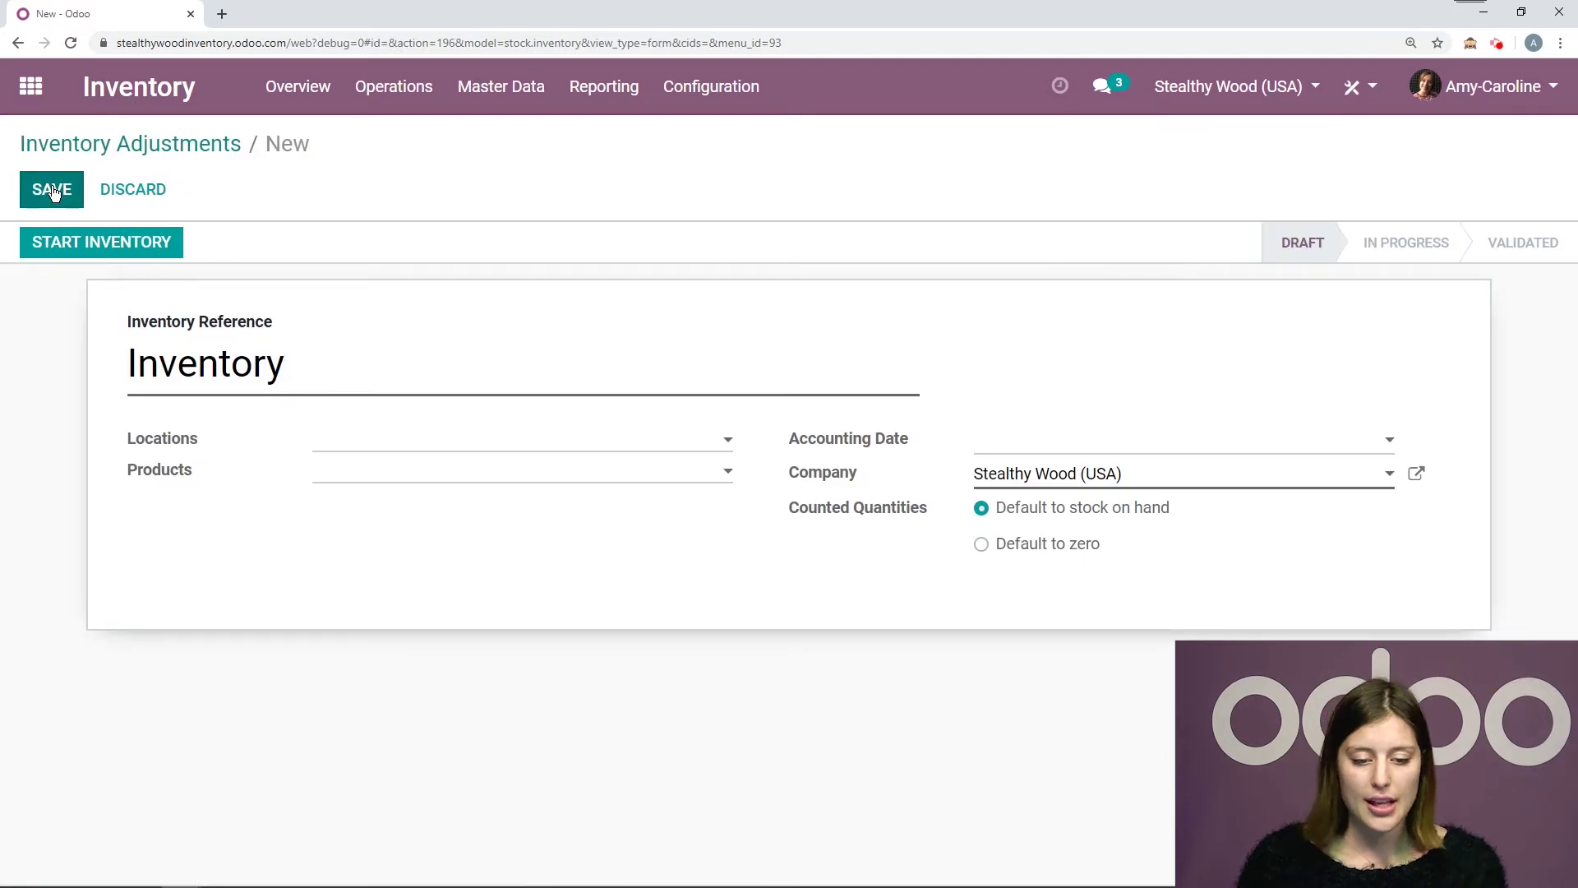
{"action": "left_click", "coordinate": [124, 368]}
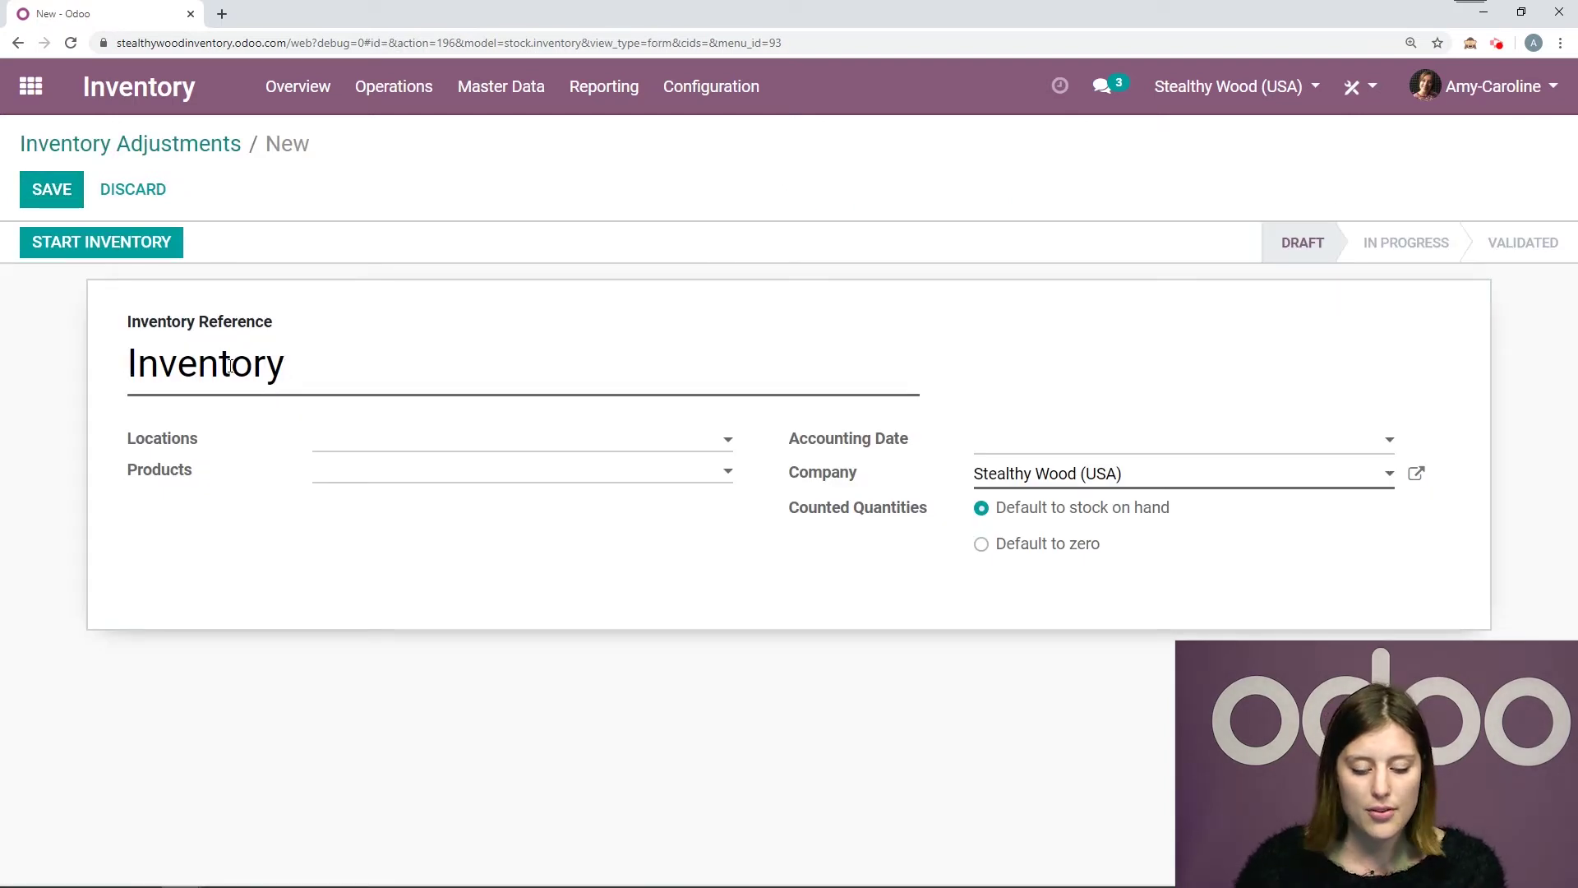
{"action": "type", "text": "Annual"}
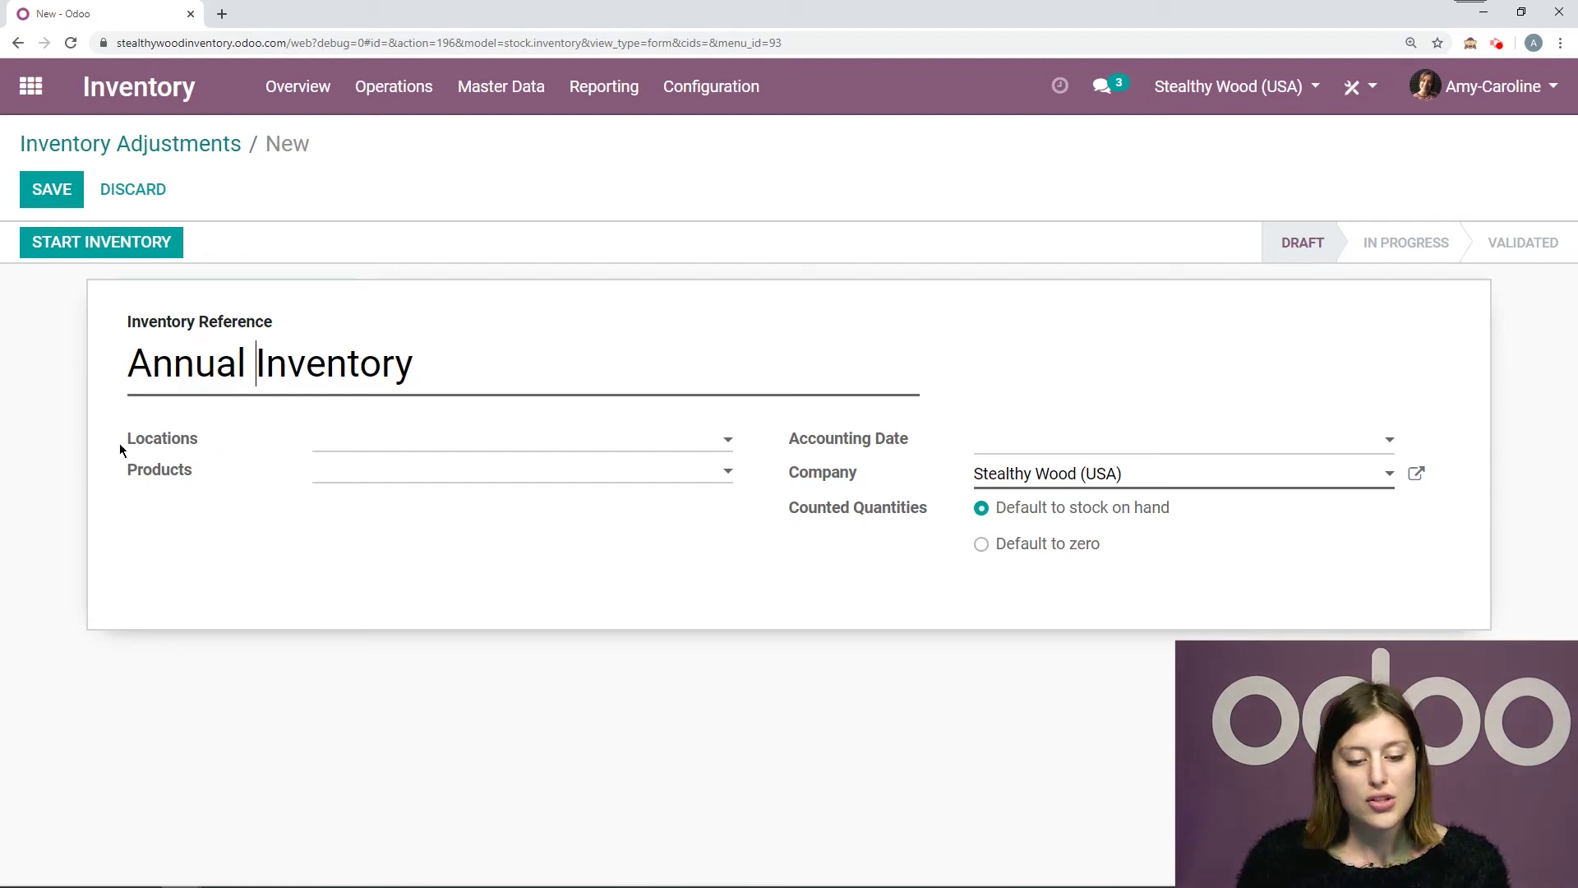
{"action": "left_click", "coordinate": [355, 440]}
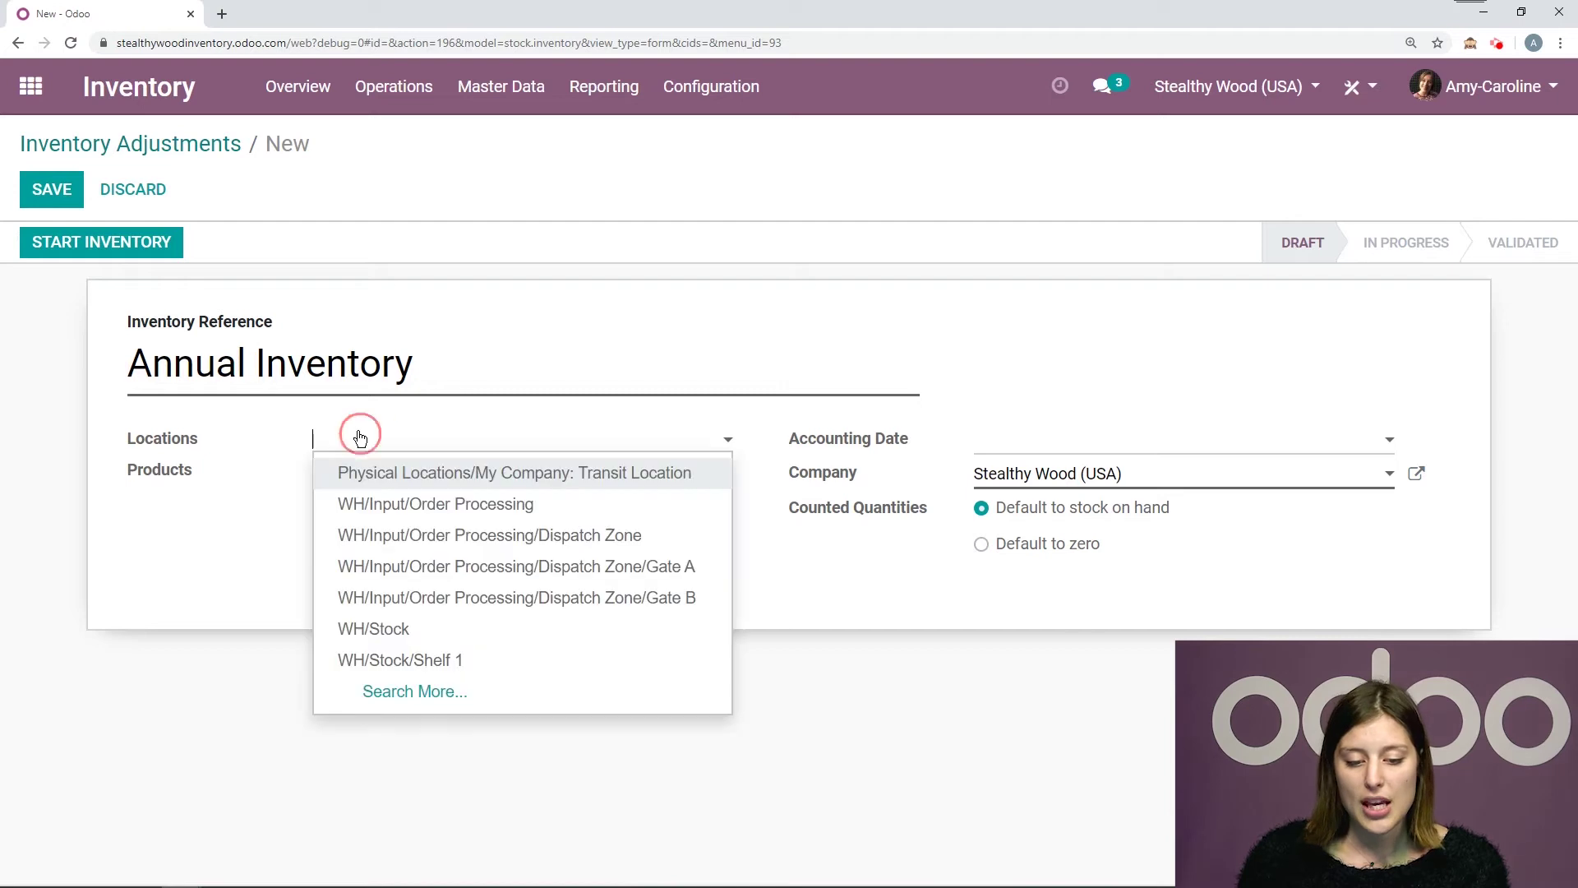
{"action": "left_click", "coordinate": [472, 632]}
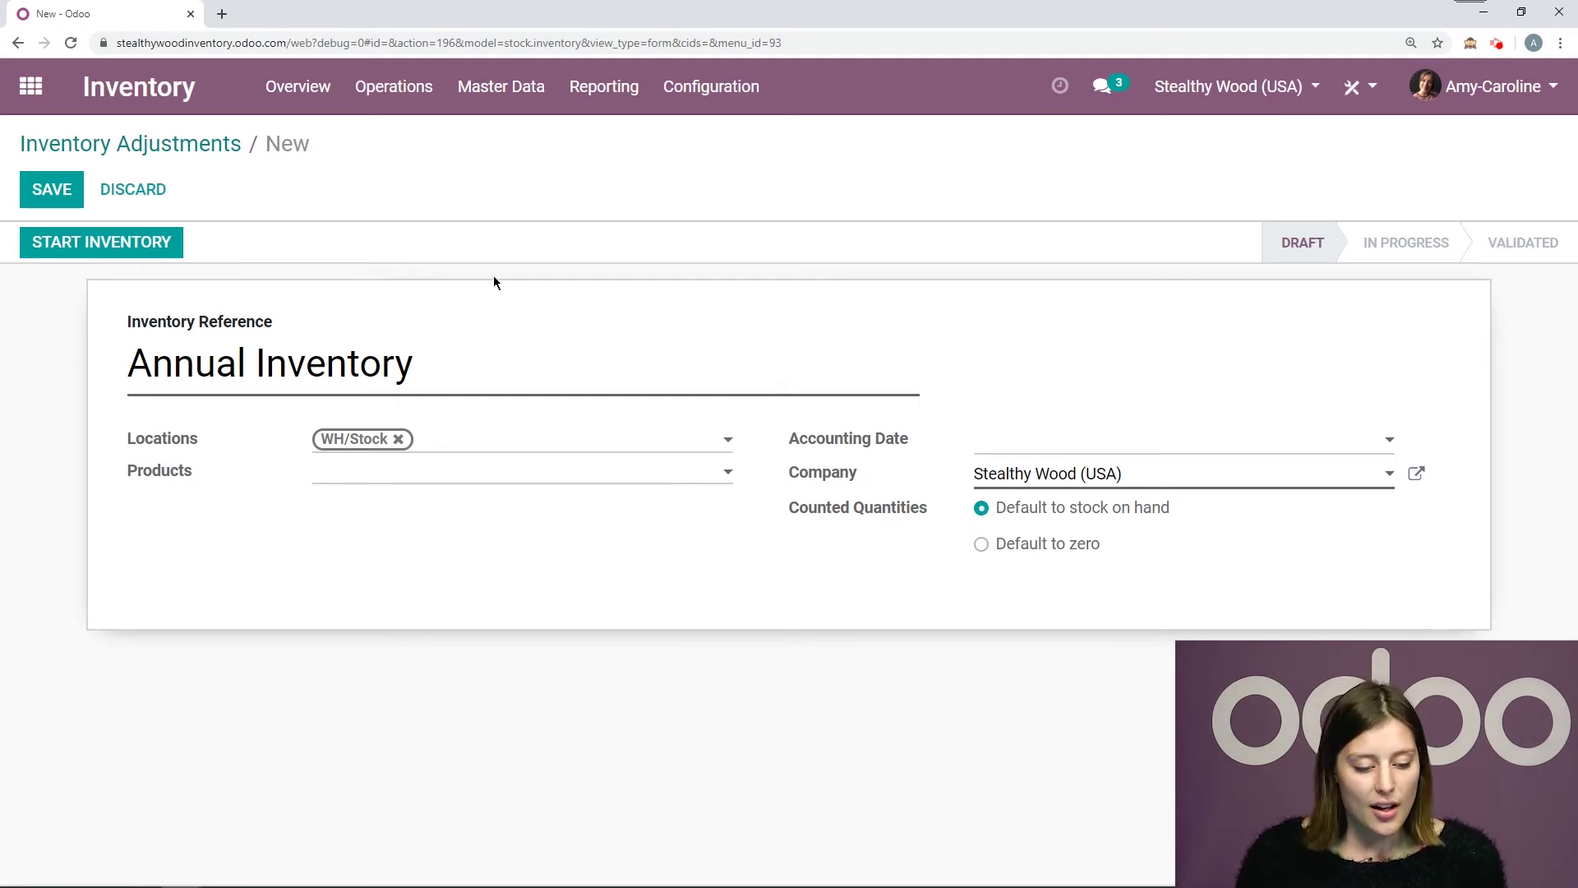
{"action": "left_click", "coordinate": [159, 250]}
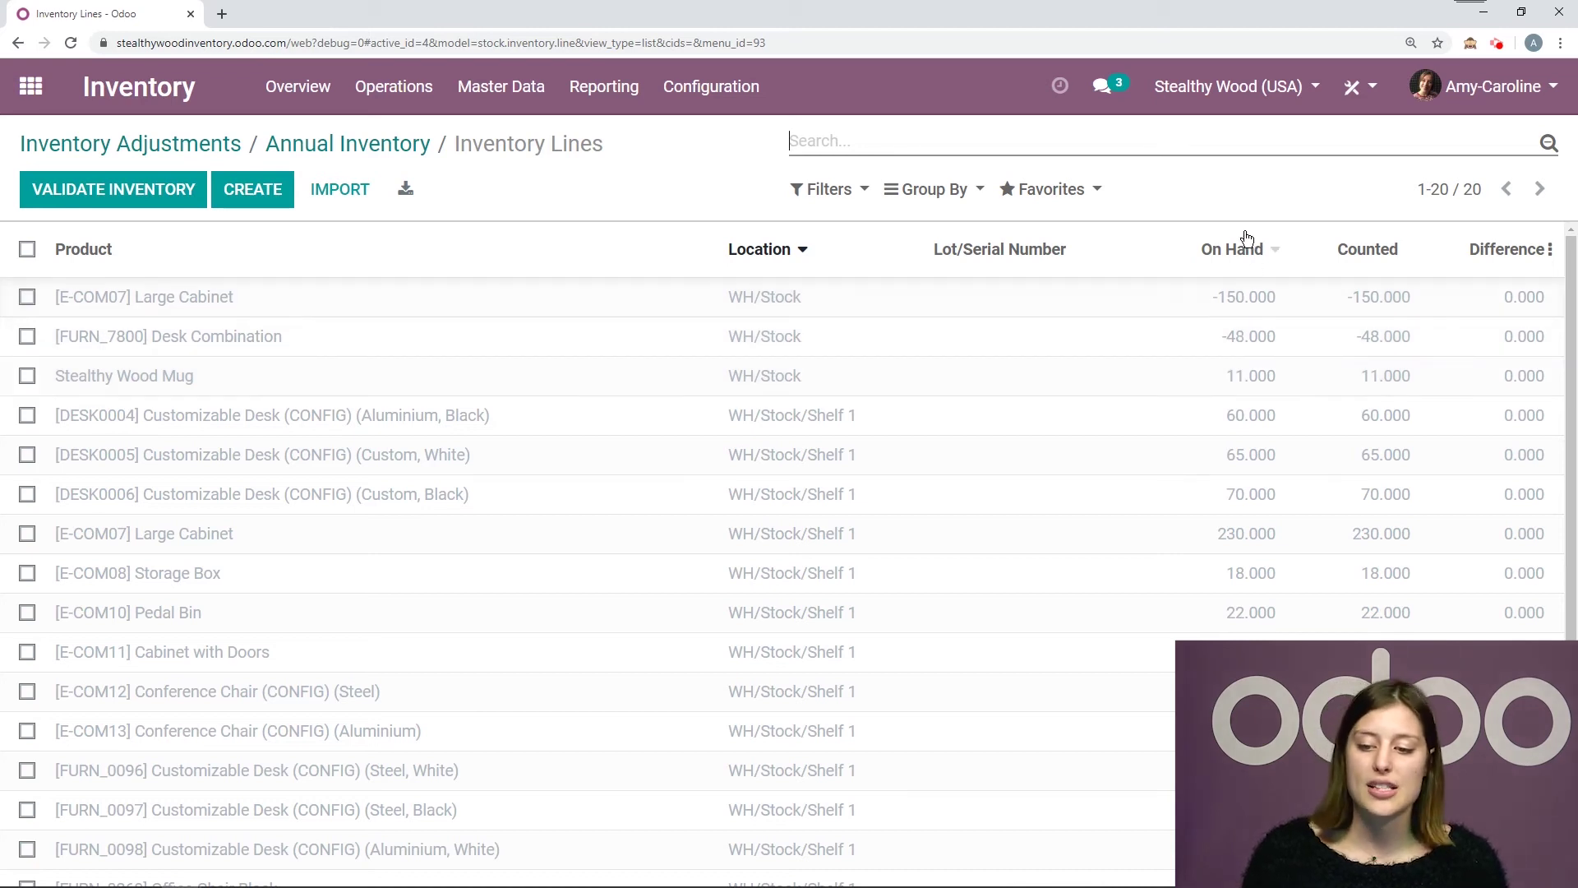
- Set the Stealthy Wood Mug line's counted quantity to 2, save, and validate the inventory
{"action": "scroll", "coordinate": [1517, 575], "scroll_direction": "down", "scroll_amount": 2}
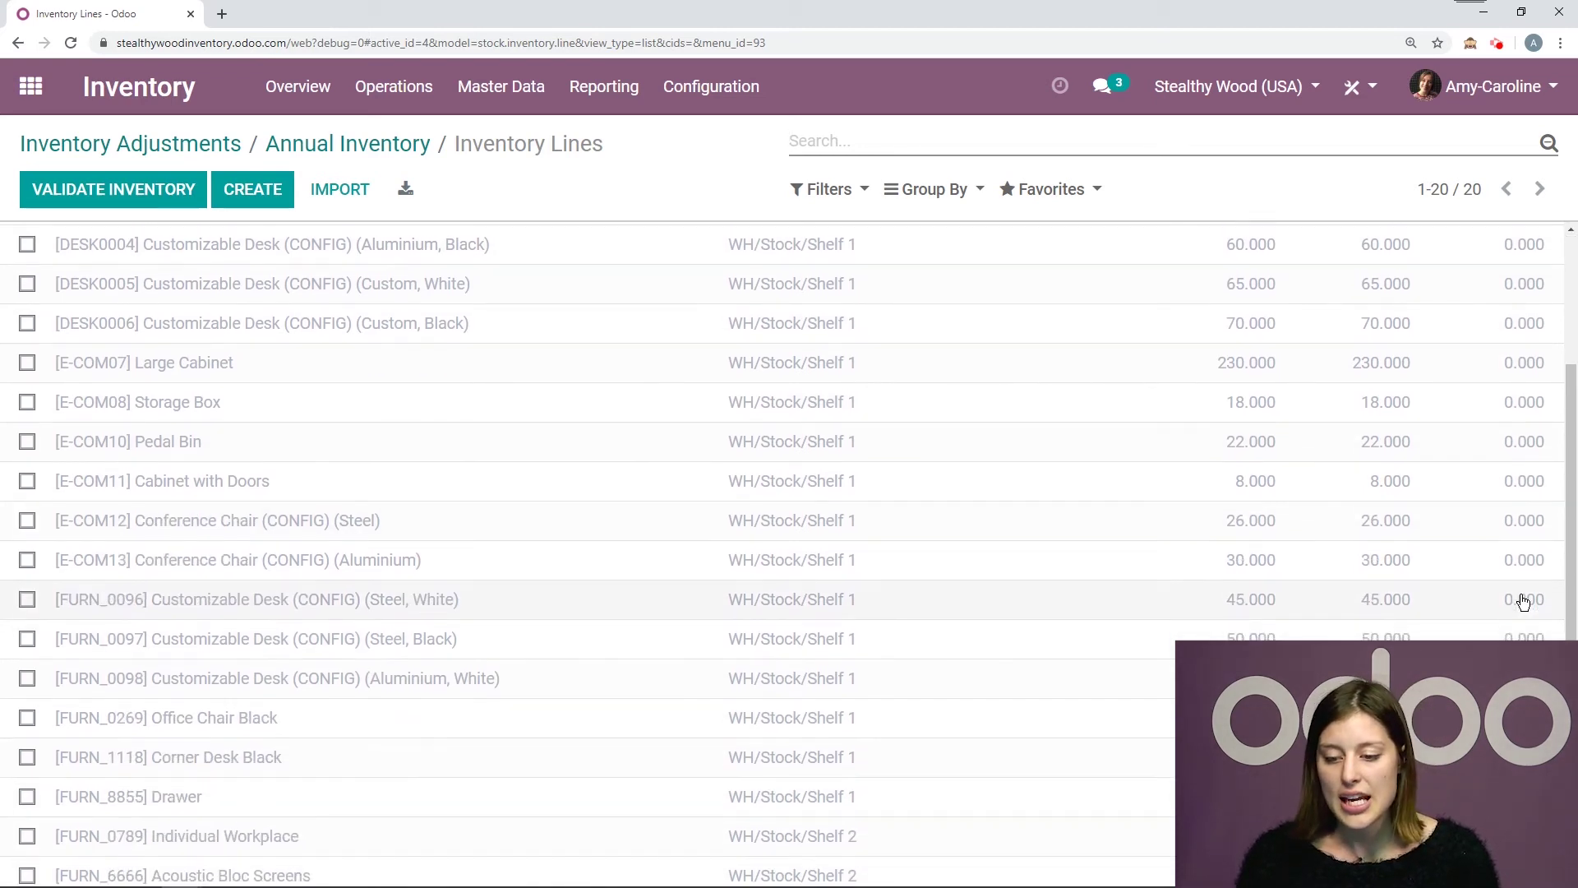
{"action": "scroll", "coordinate": [1511, 601], "scroll_direction": "up", "scroll_amount": 2}
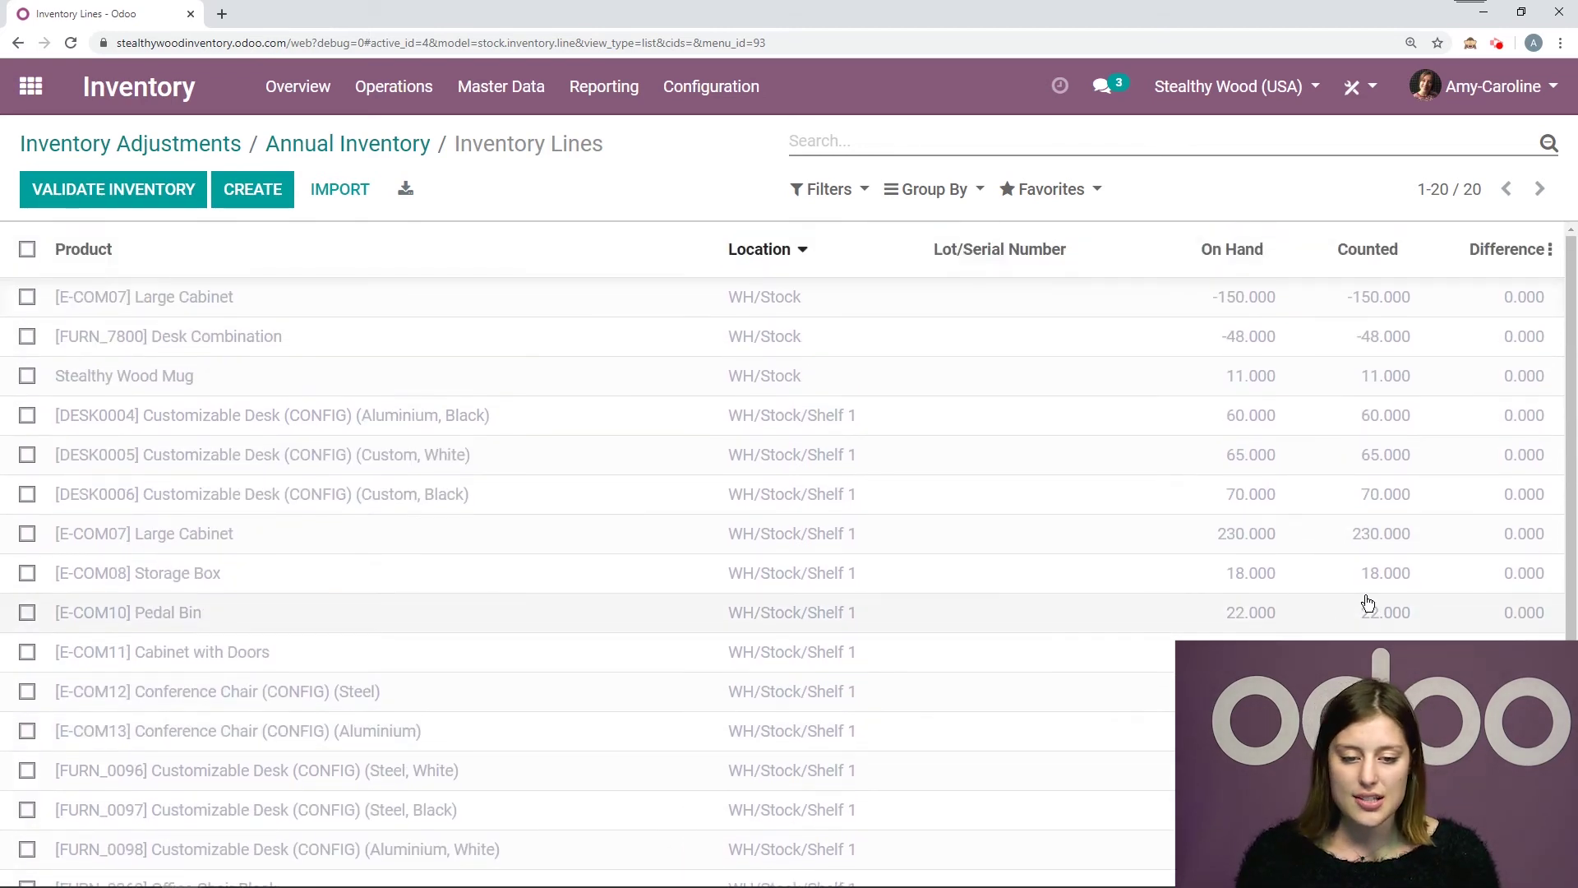
{"action": "left_click", "coordinate": [504, 393]}
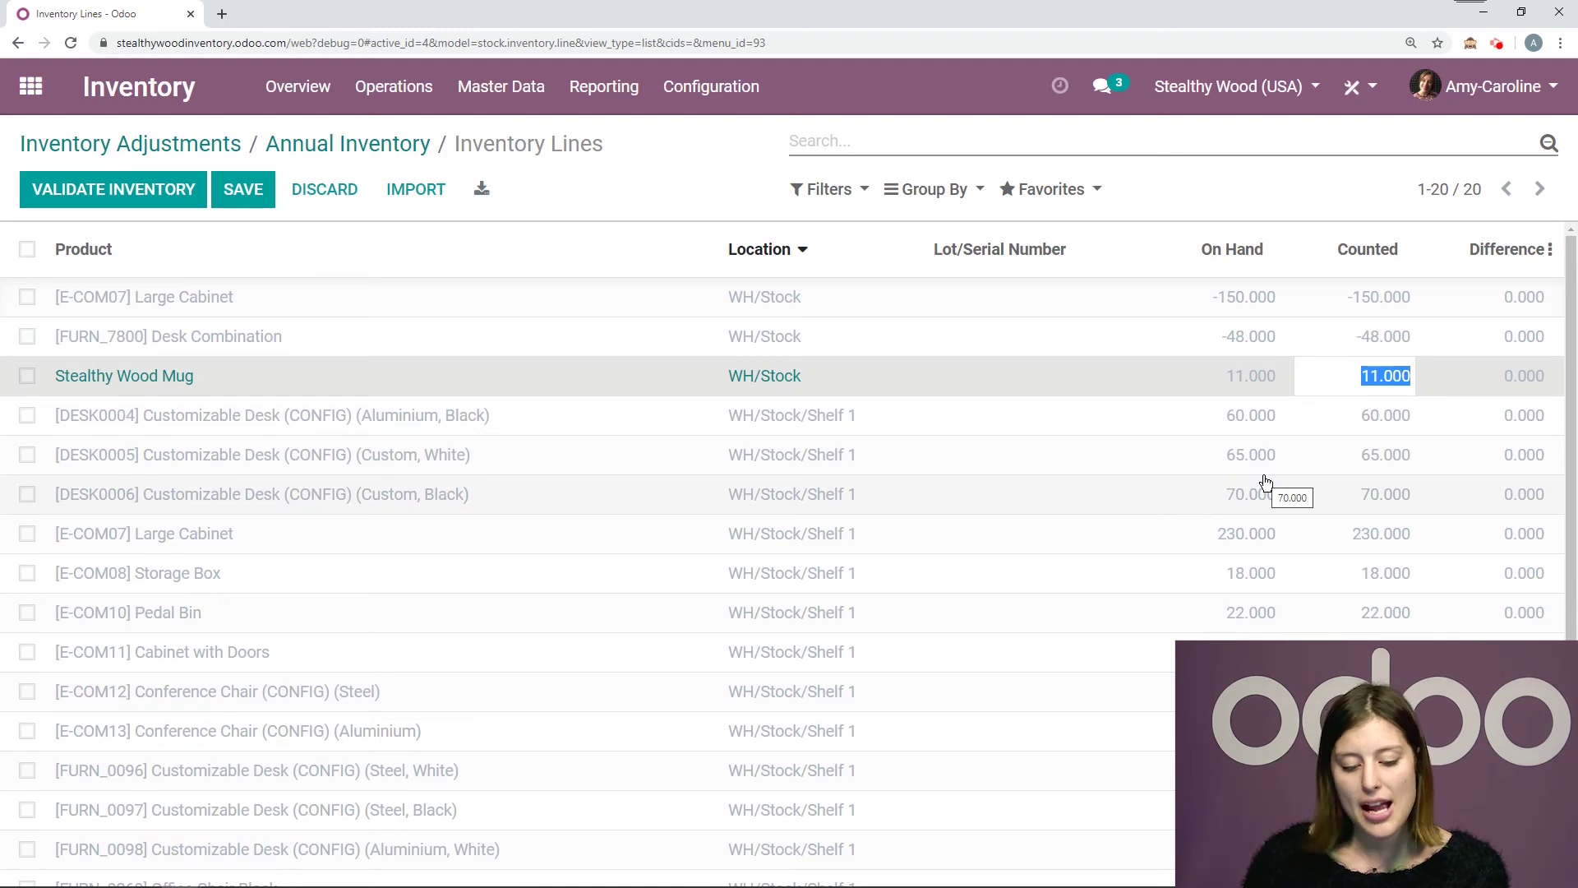
{"action": "type", "text": "2"}
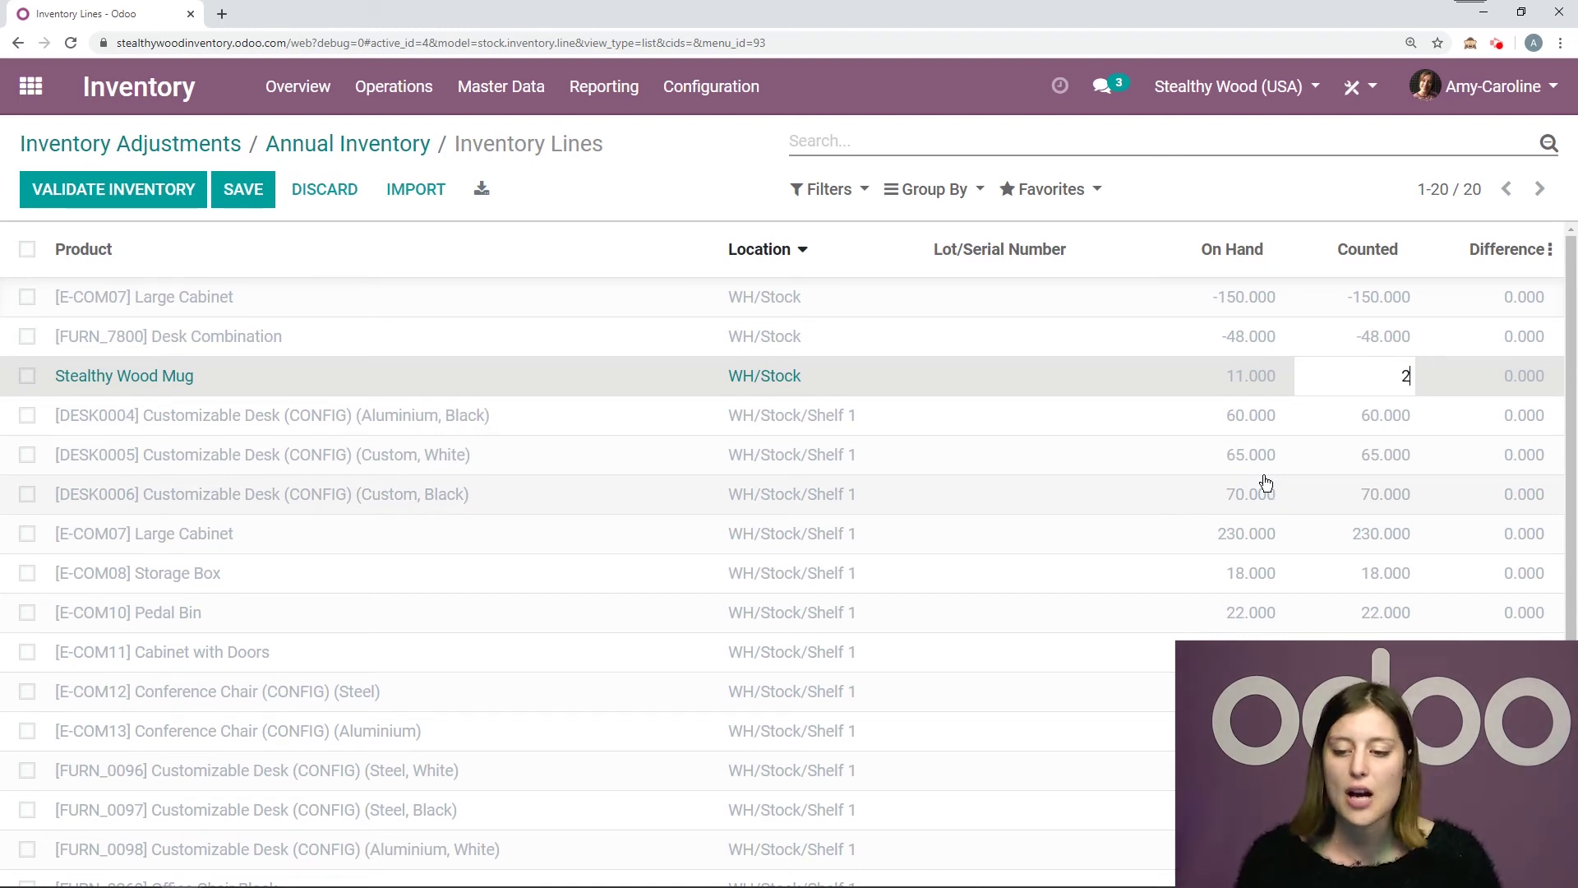
{"action": "left_click", "coordinate": [1343, 176]}
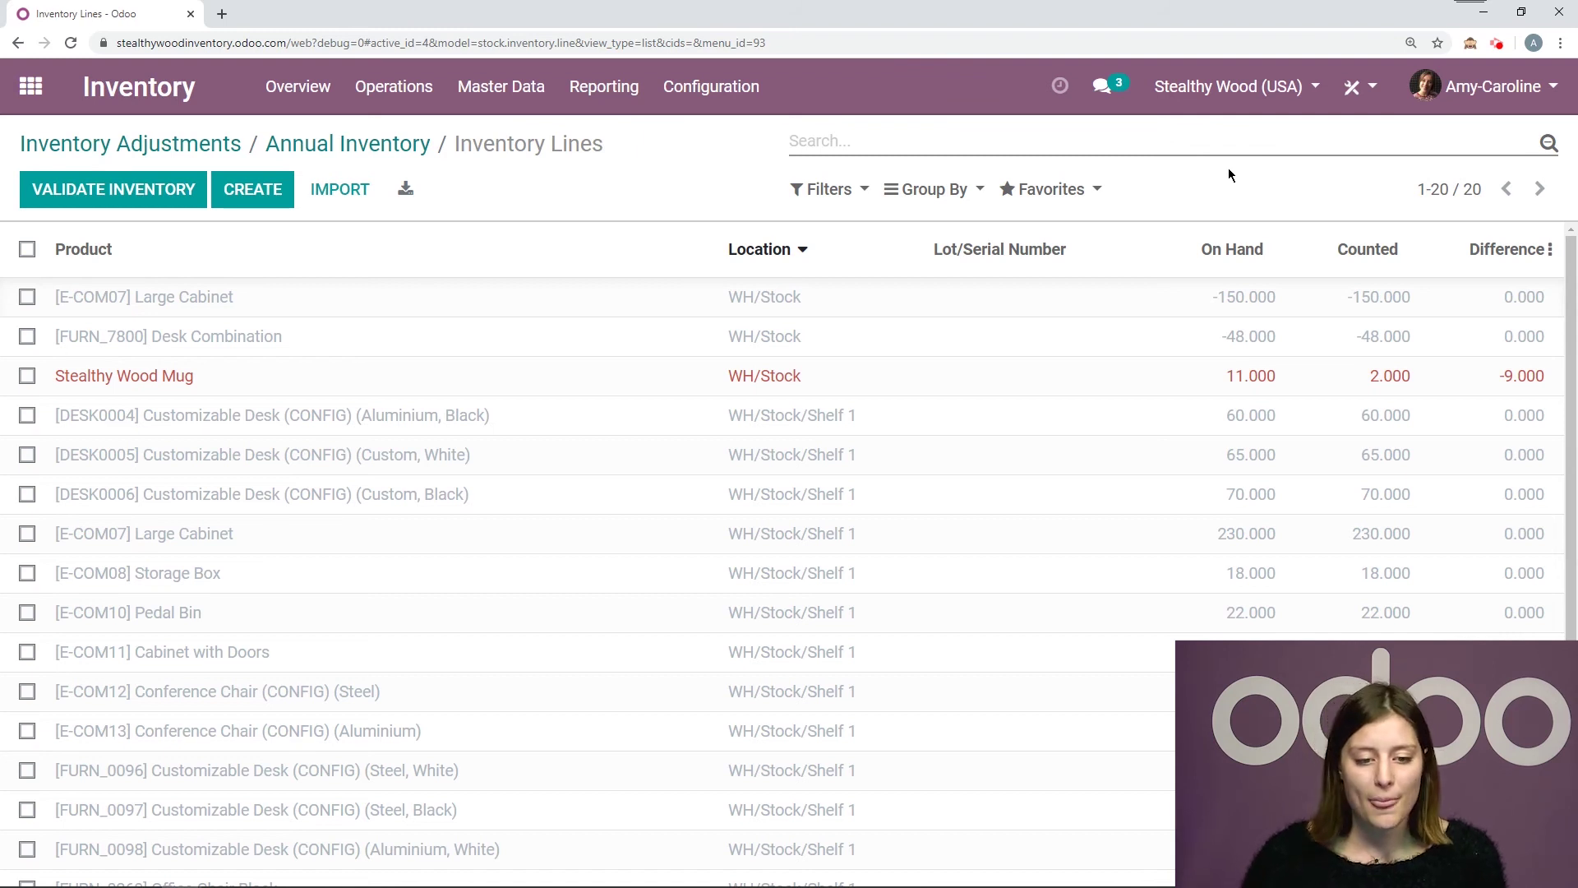
{"action": "left_click", "coordinate": [123, 199]}
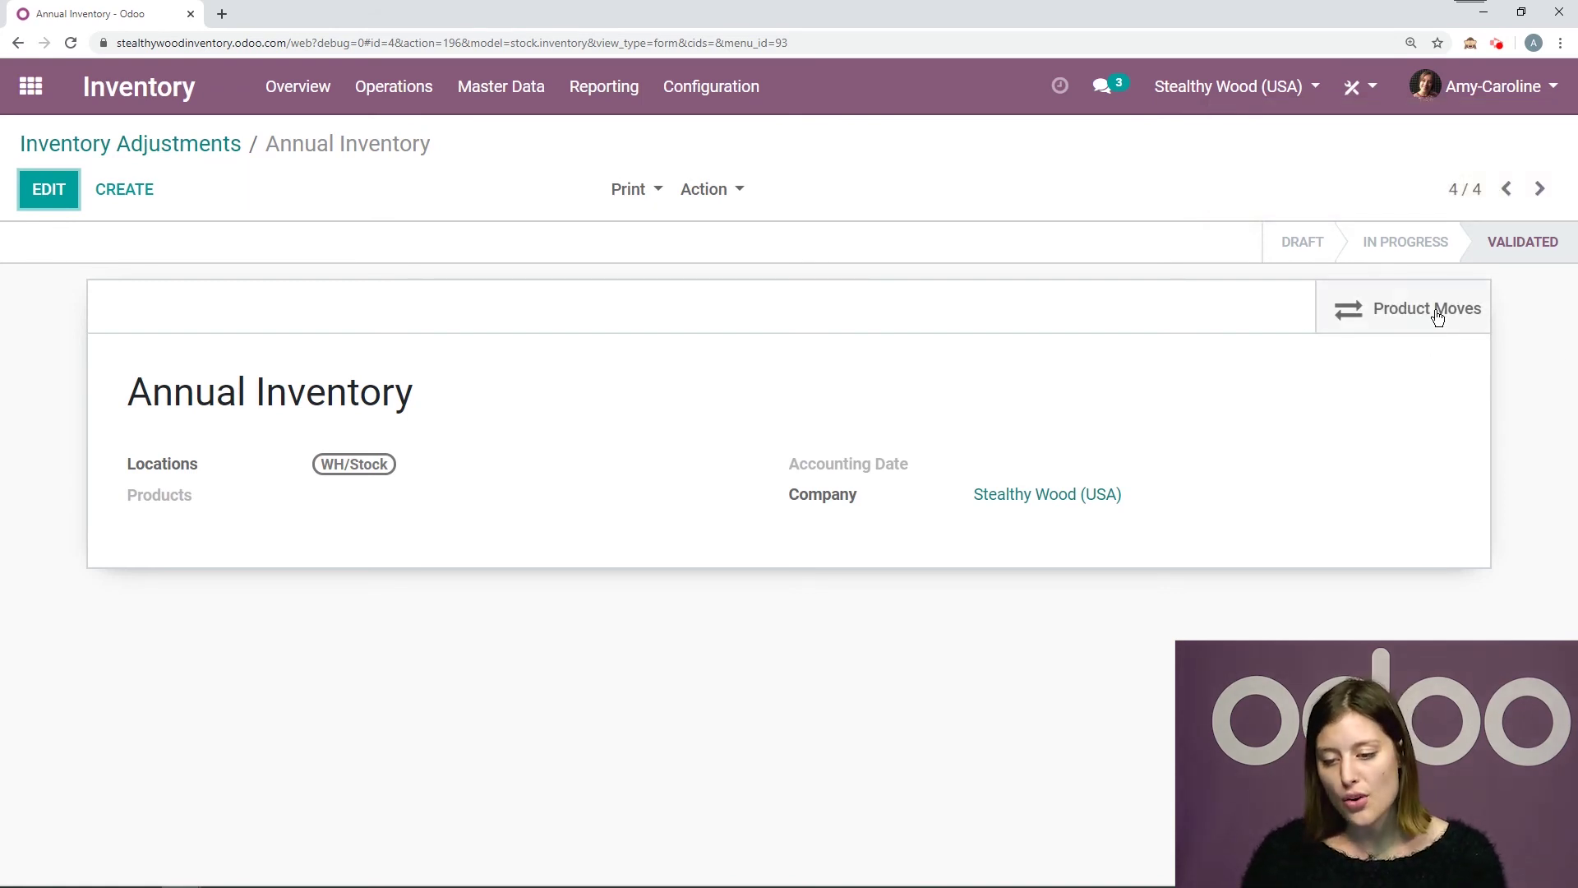
- Show the adjustment's product moves: one 9-unit Stealthy Wood Mug move out of WH/Stock
{"action": "left_click", "coordinate": [1392, 324]}
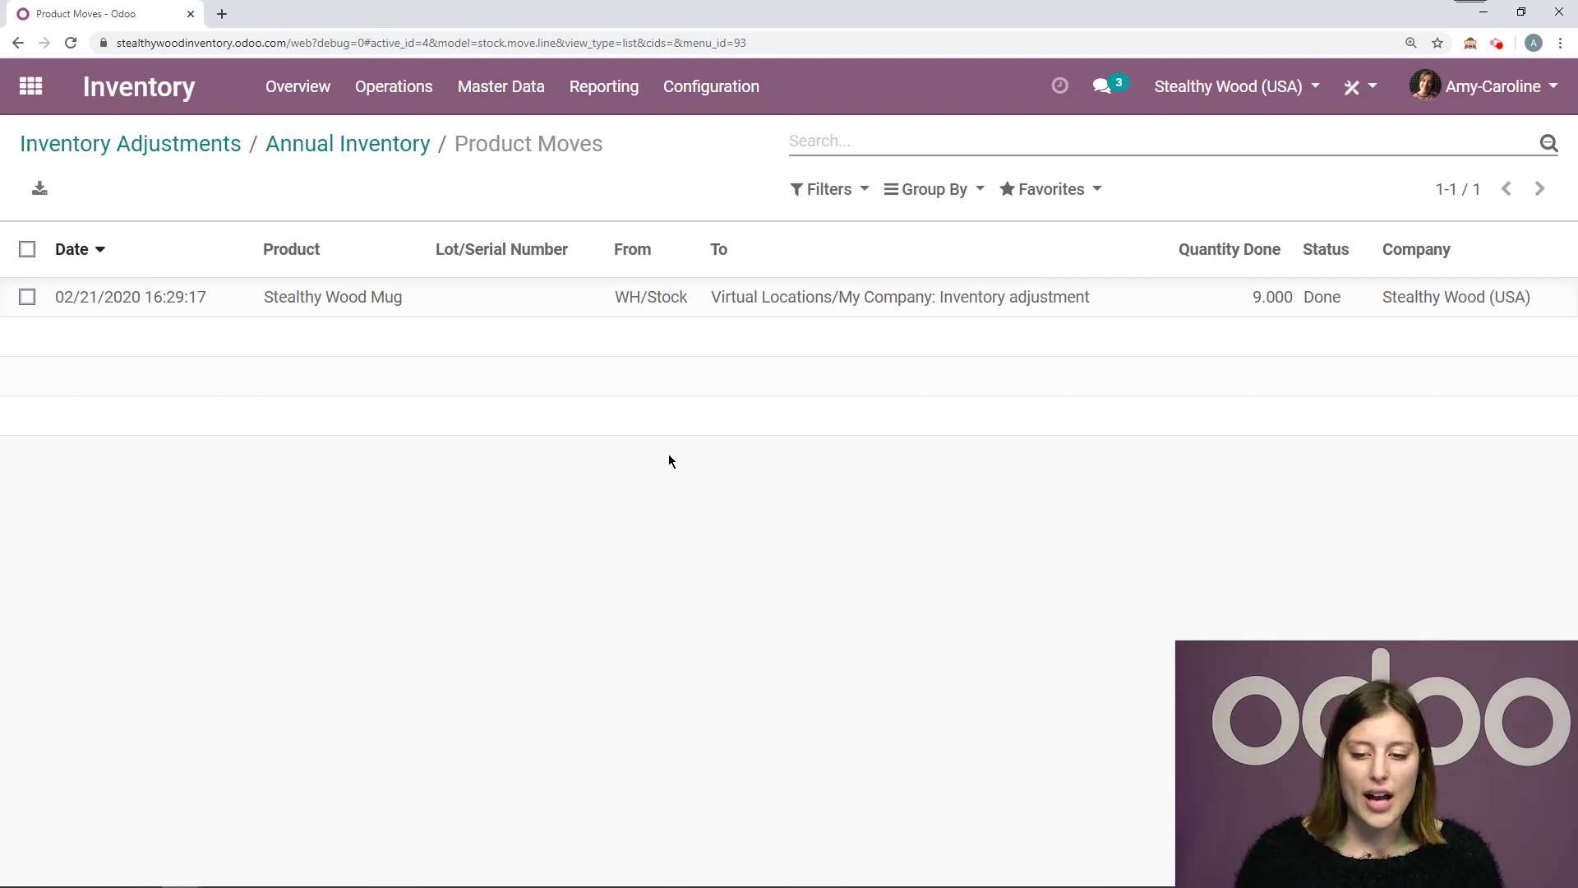
- Open Reporting > Product Moves and expand the Stealthy Wood Mug (8) group
{"action": "left_click", "coordinate": [607, 91]}
{"action": "left_click", "coordinate": [636, 262]}
{"action": "scroll", "coordinate": [481, 437], "scroll_direction": "down", "scroll_amount": 1}
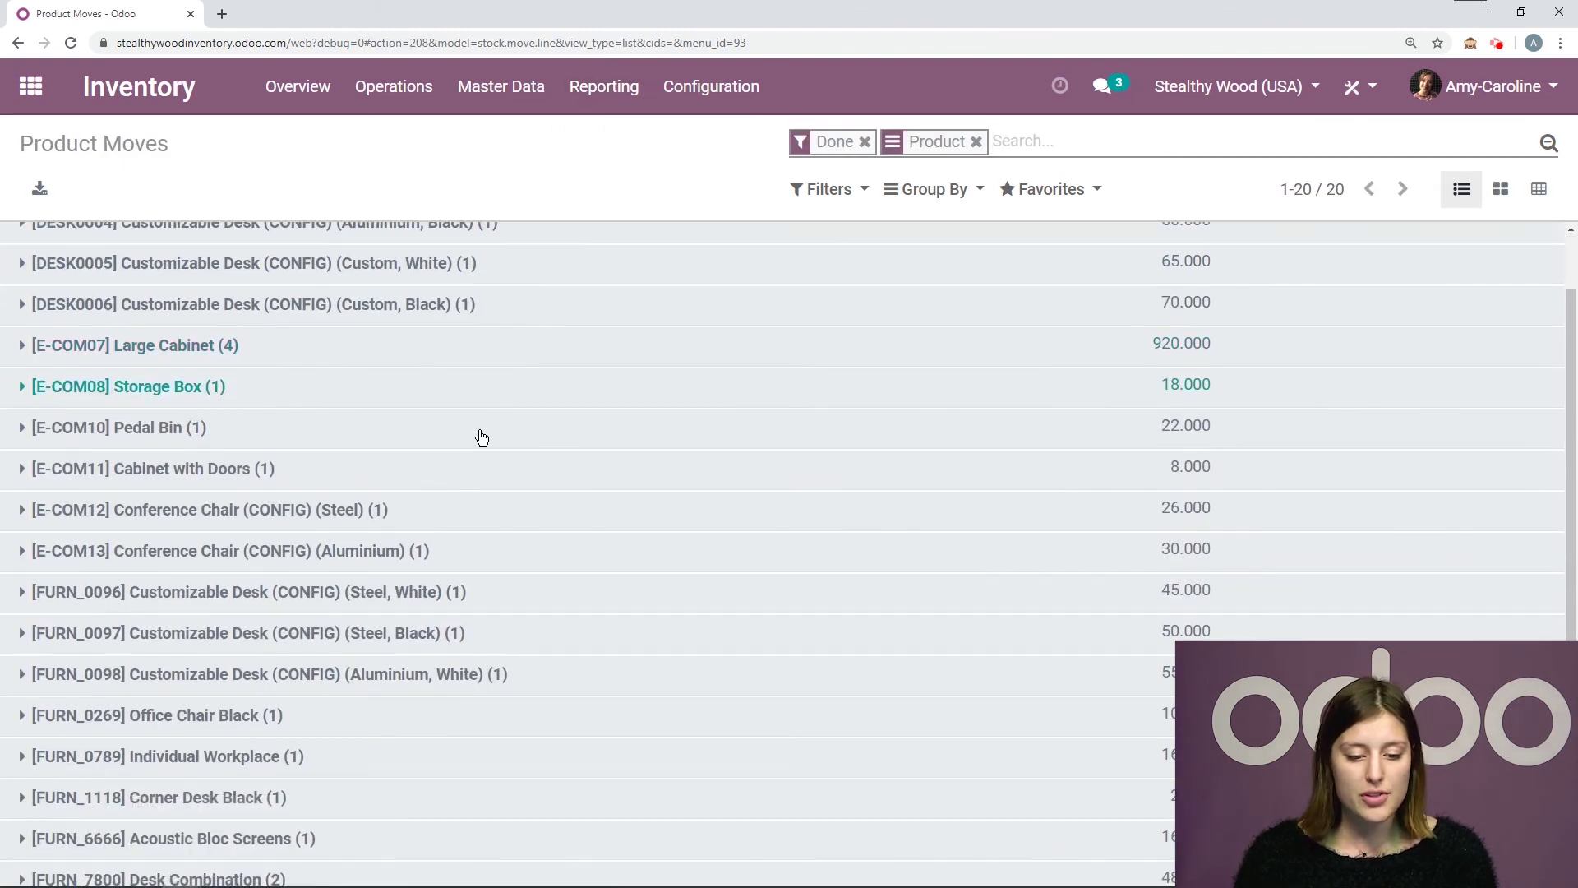
{"action": "scroll", "coordinate": [482, 437], "scroll_direction": "down", "scroll_amount": 2}
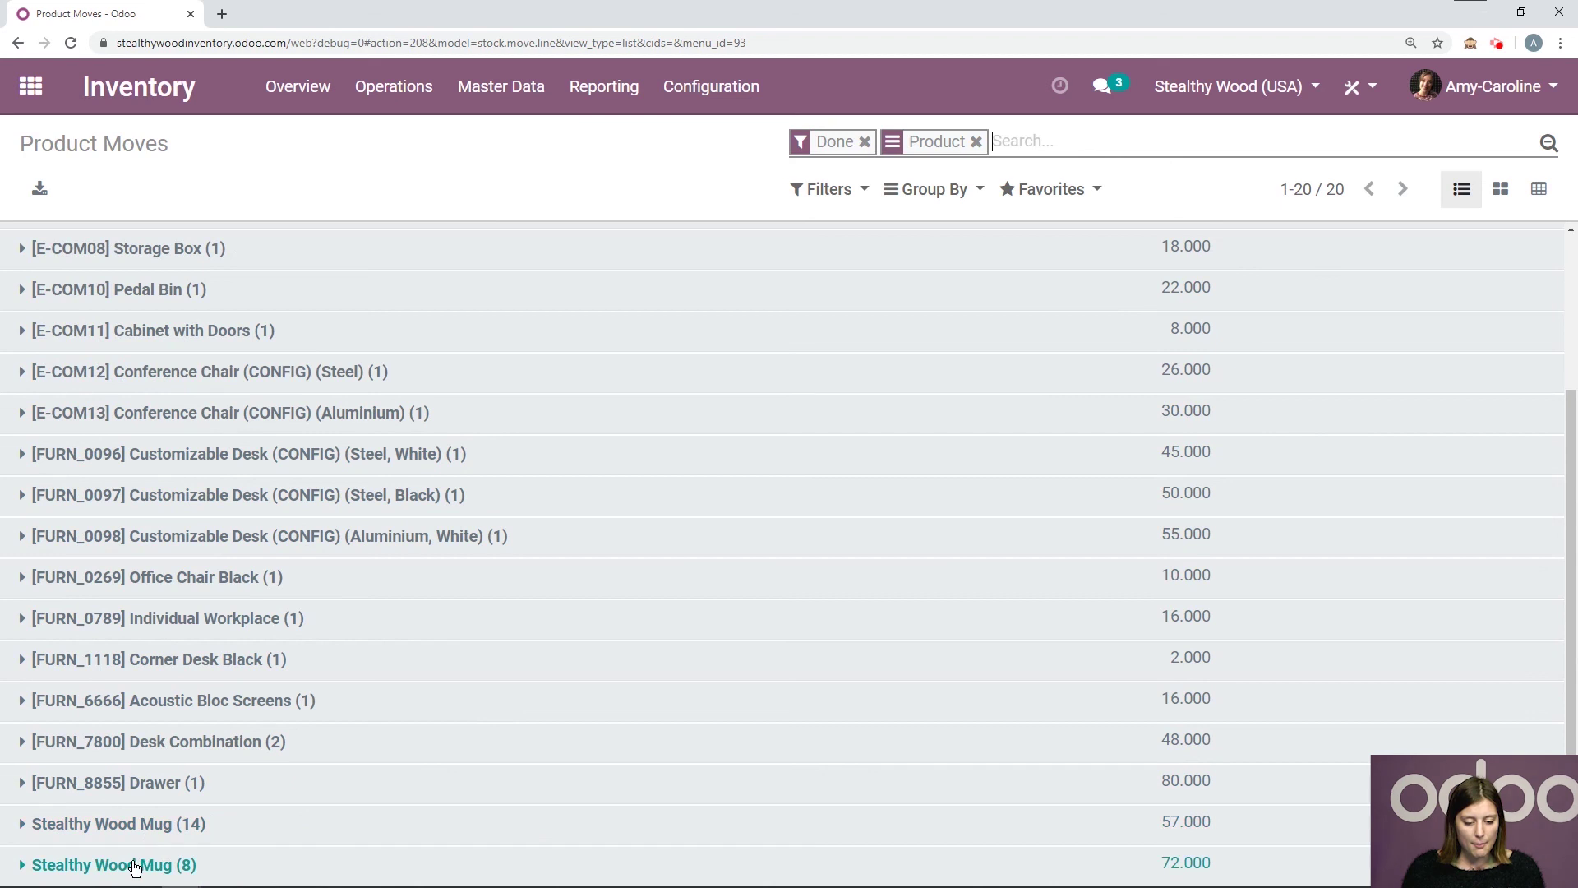
{"action": "left_click", "coordinate": [220, 865]}
{"action": "scroll", "coordinate": [436, 682], "scroll_direction": "down", "scroll_amount": 3}
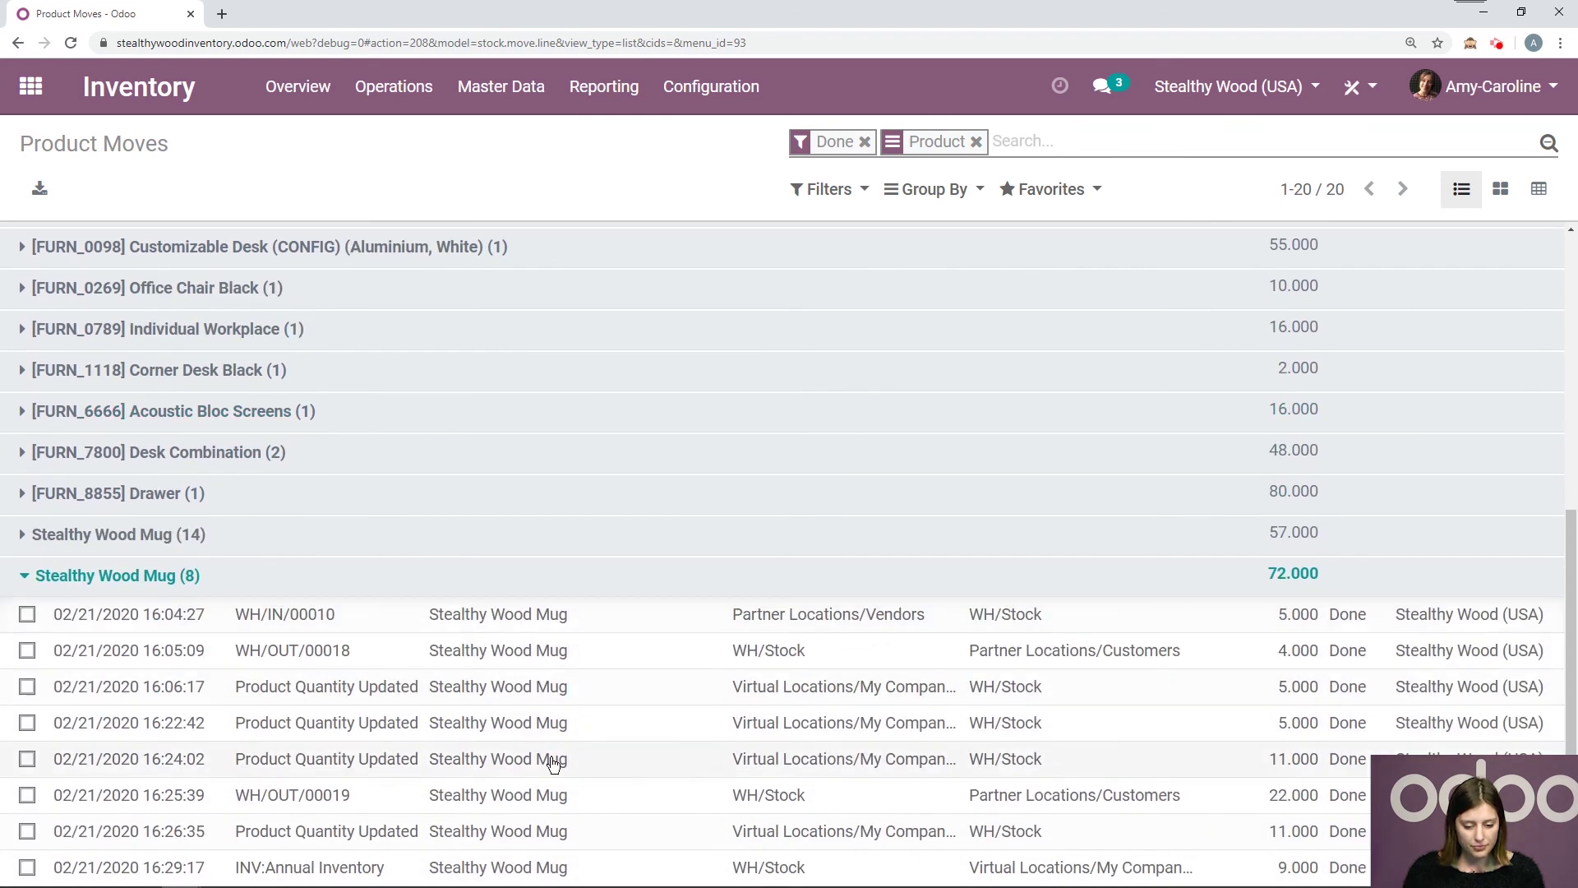